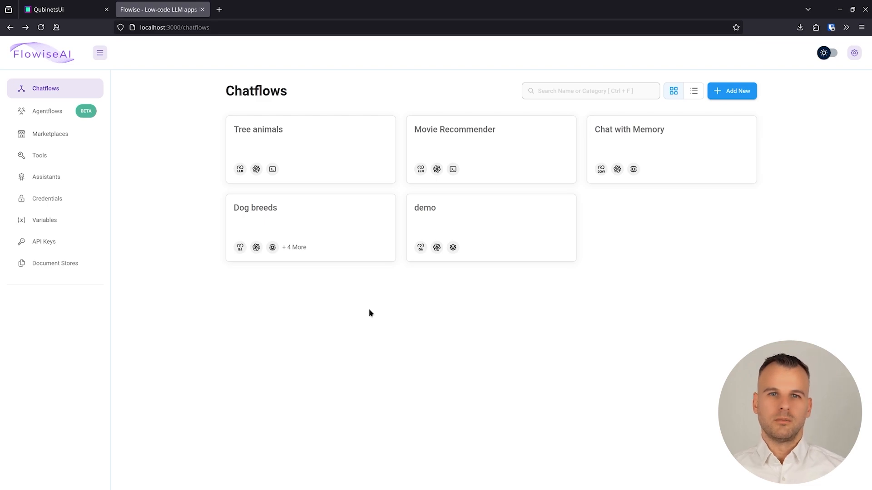
# - Create a new chatflow and place a Conversational Retrieval QA Chain node on its canvas
pyautogui.click(731, 92)
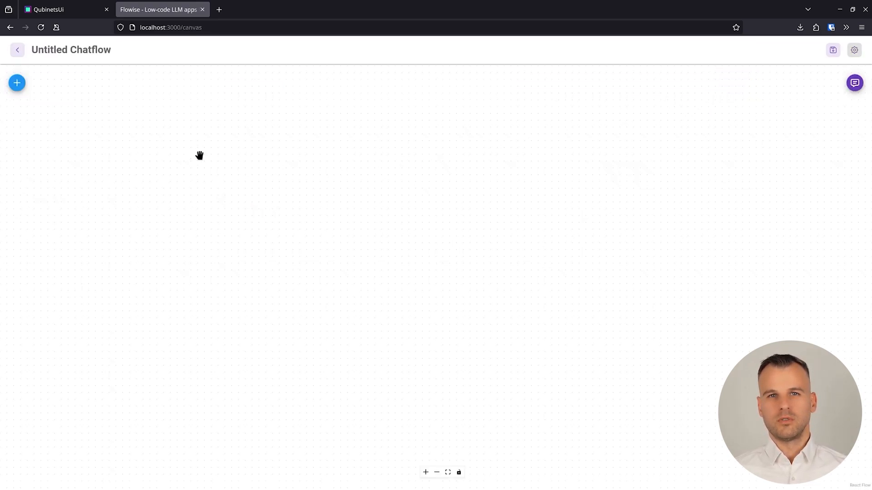
pyautogui.click(16, 83)
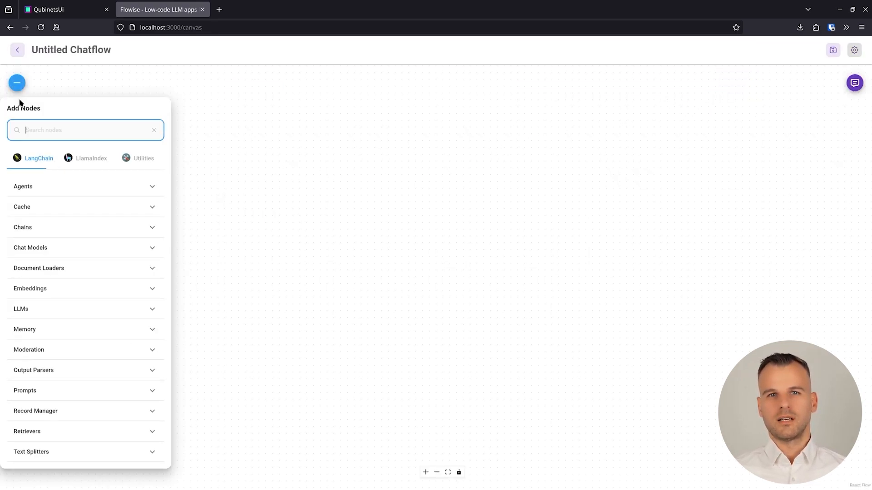
pyautogui.click(30, 233)
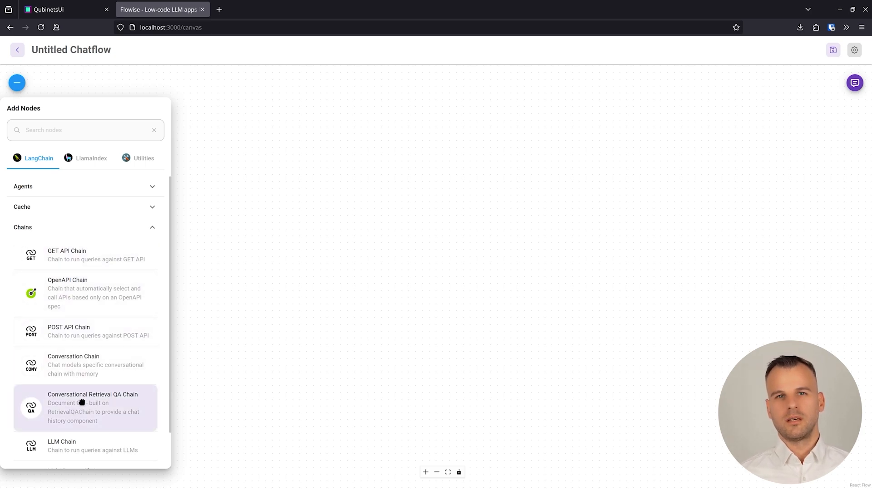
pyautogui.moveTo(82, 403); pyautogui.dragTo(498, 233)
pyautogui.click(17, 83)
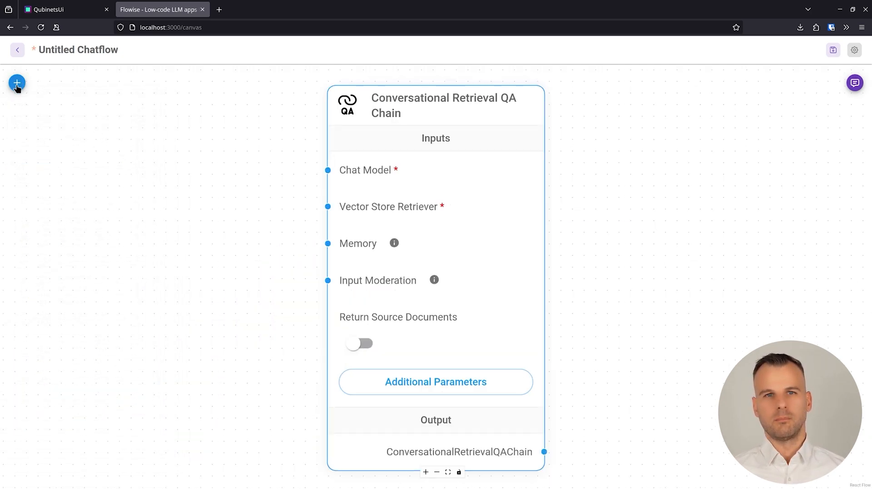
# - Search the nodes for "chat" and add a ChatOpenAI node to the canvas
pyautogui.click(16, 83)
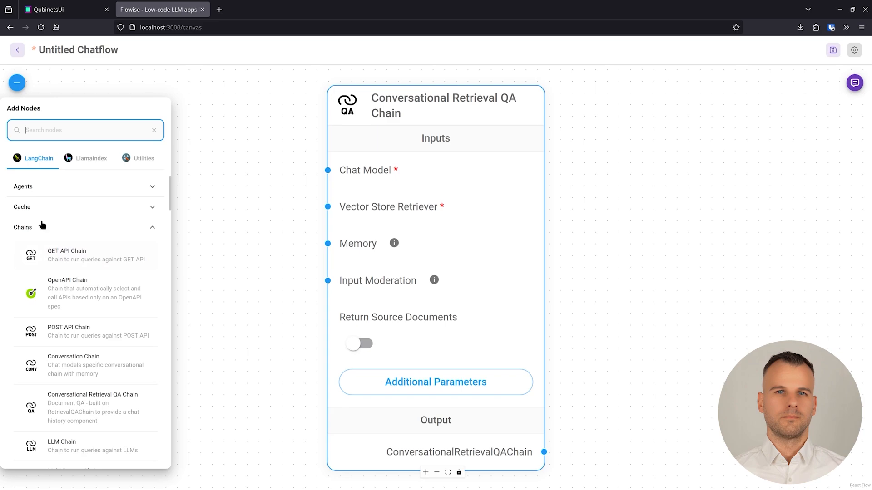
pyautogui.write('chat')
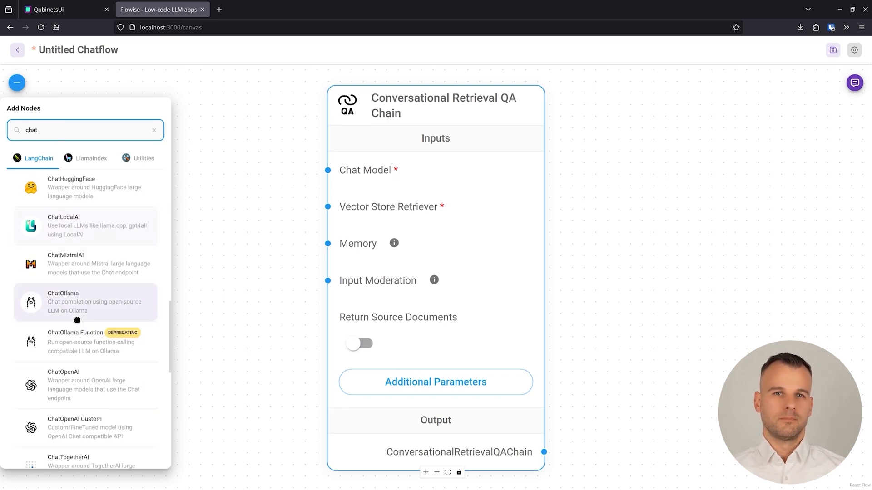
pyautogui.moveTo(68, 382); pyautogui.dragTo(262, 198)
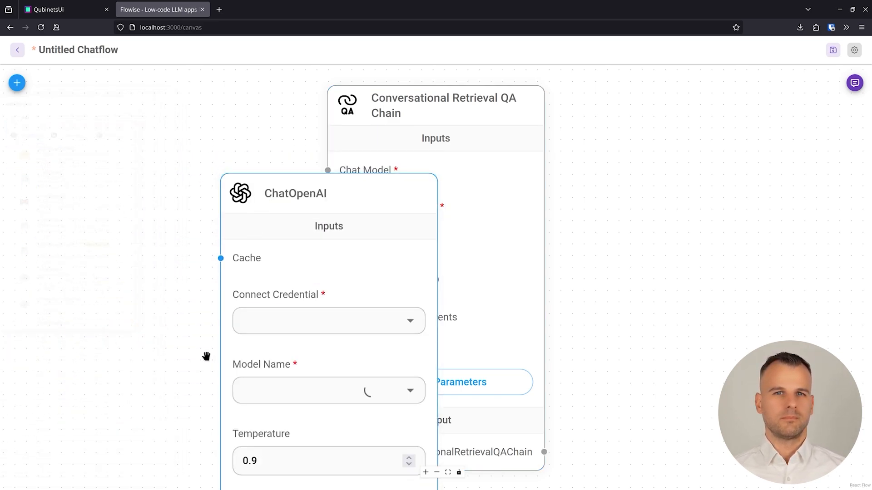
pyautogui.scroll(-3, 309, 317)
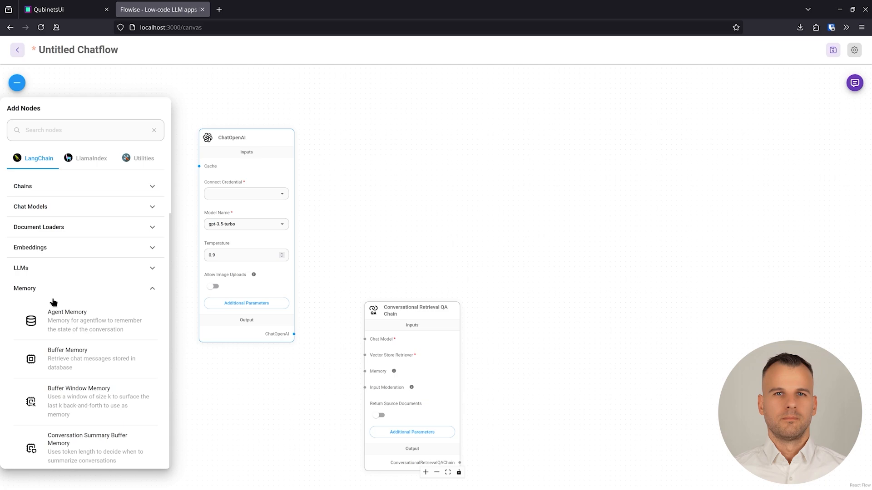
# - Add a Buffer Memory node below ChatOpenAI and arrange the QA chain node beside them
pyautogui.scroll(-2, 53, 302)
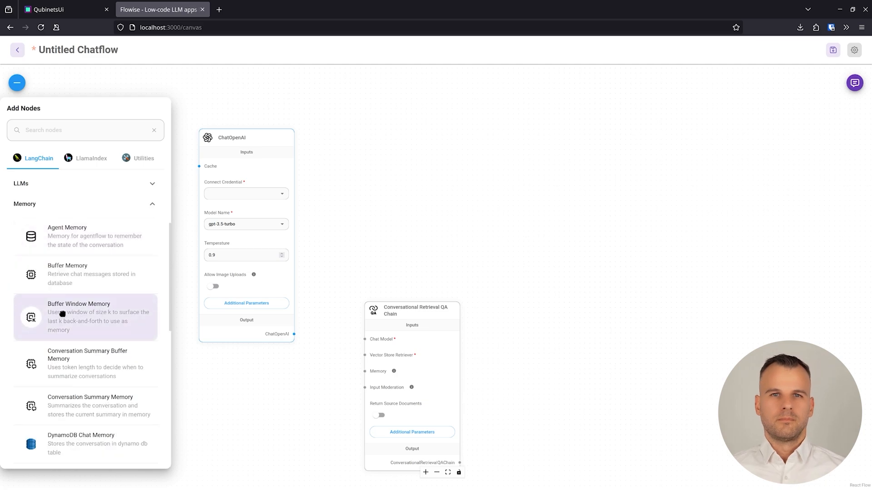
pyautogui.moveTo(114, 278); pyautogui.dragTo(263, 424)
pyautogui.moveTo(297, 398); pyautogui.dragTo(292, 311)
pyautogui.moveTo(256, 338); pyautogui.dragTo(258, 298)
pyautogui.moveTo(375, 244); pyautogui.dragTo(370, 232)
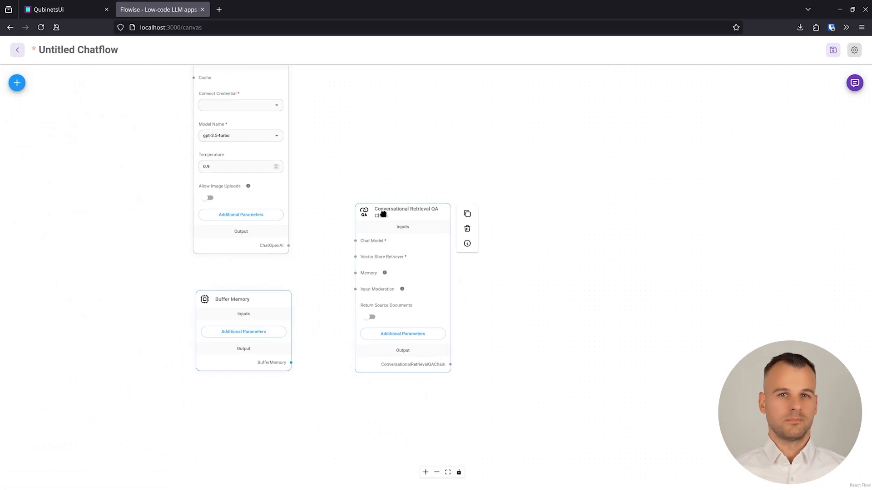
# - Connect ChatOpenAI to the QA chain's Chat Model input and Buffer Memory to its Memory input
pyautogui.moveTo(288, 245); pyautogui.dragTo(354, 238)
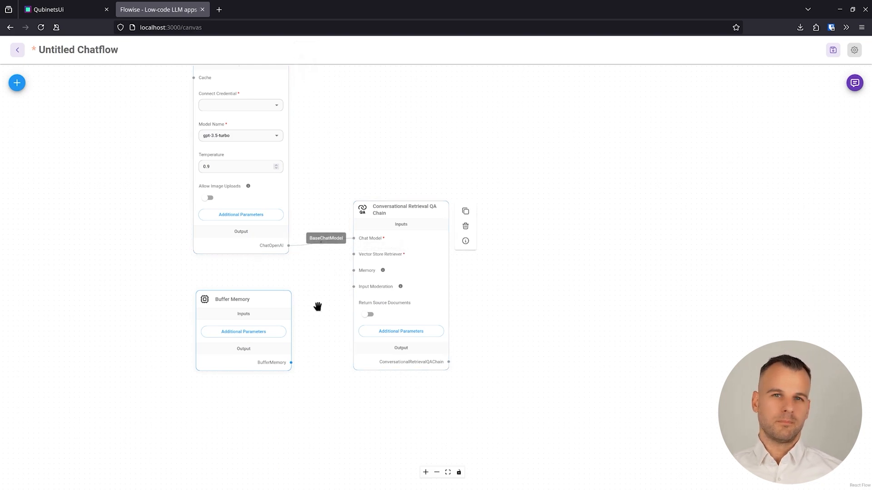
pyautogui.moveTo(289, 363)
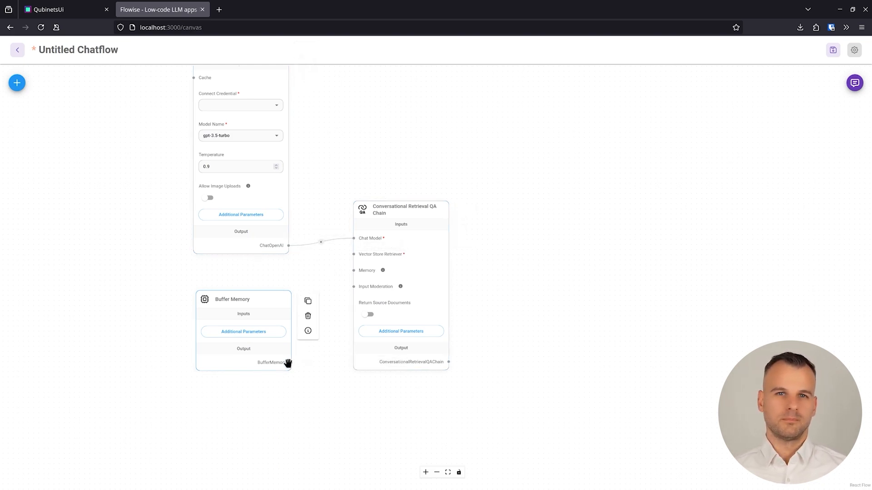
pyautogui.moveTo(289, 363); pyautogui.dragTo(354, 270)
# - Assign the existing "OpenAi api key" credential to the ChatOpenAI node
pyautogui.moveTo(342, 165); pyautogui.dragTo(320, 244)
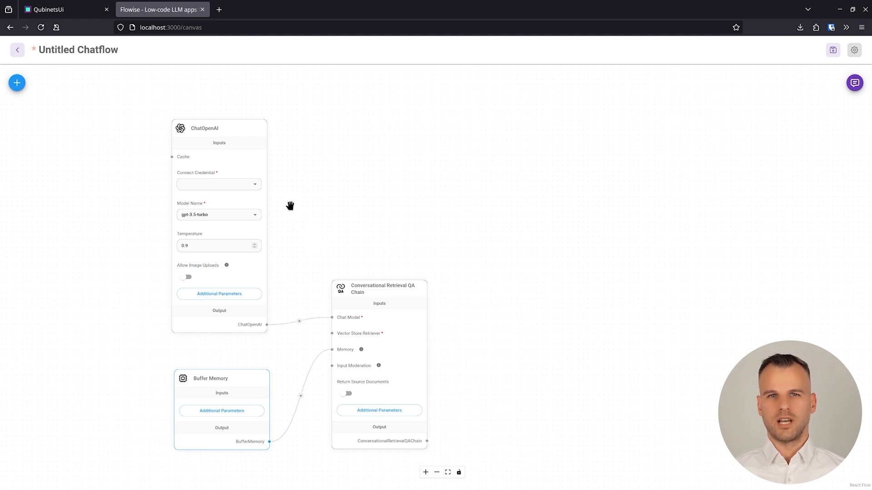
pyautogui.click(253, 184)
pyautogui.click(197, 203)
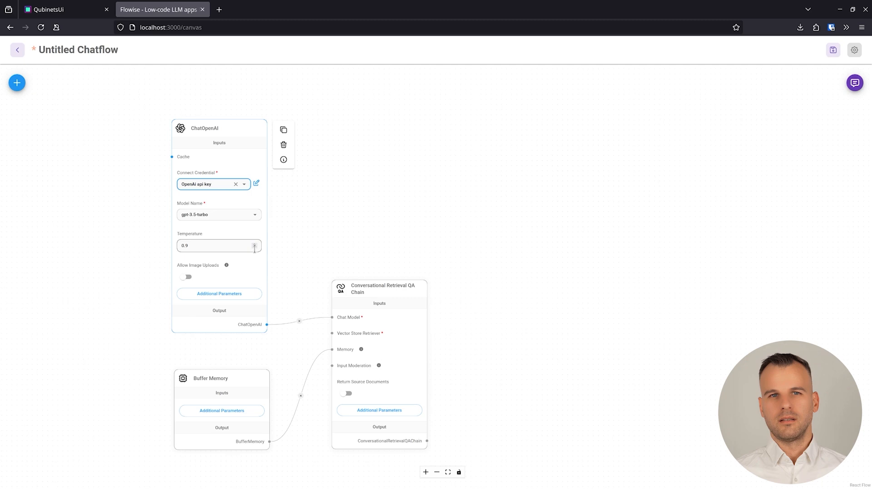
pyautogui.moveTo(278, 268); pyautogui.dragTo(282, 247)
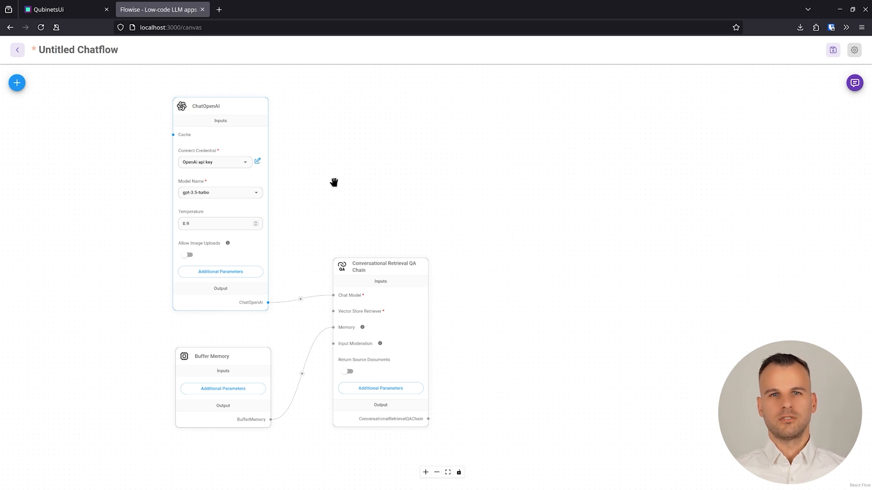
# - Add a Qdrant vector store node and place it on the open canvas to the left of ChatOpenAI
pyautogui.moveTo(333, 182); pyautogui.dragTo(392, 132)
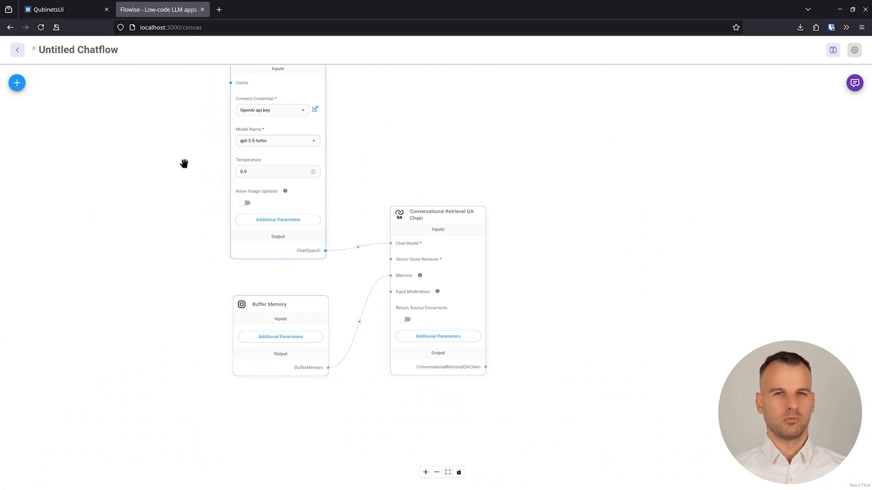
pyautogui.click(20, 84)
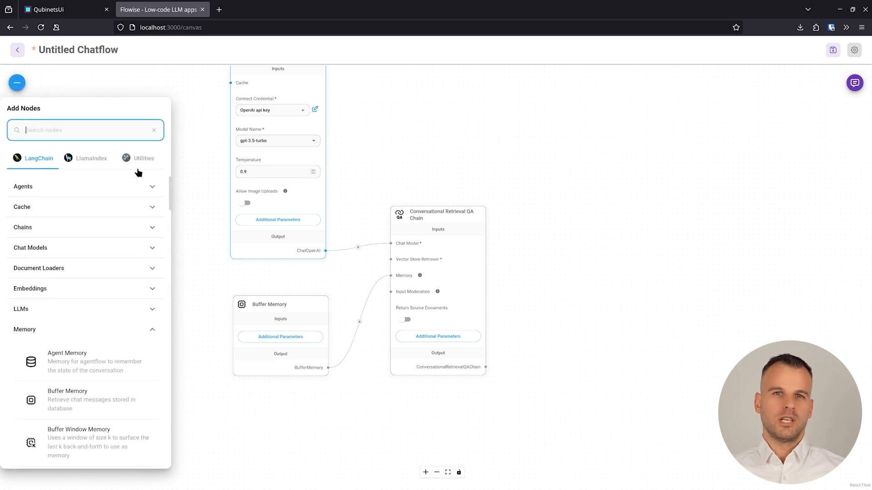
pyautogui.scroll(-8, 80, 392)
pyautogui.click(35, 454)
pyautogui.scroll(-15, 49, 420)
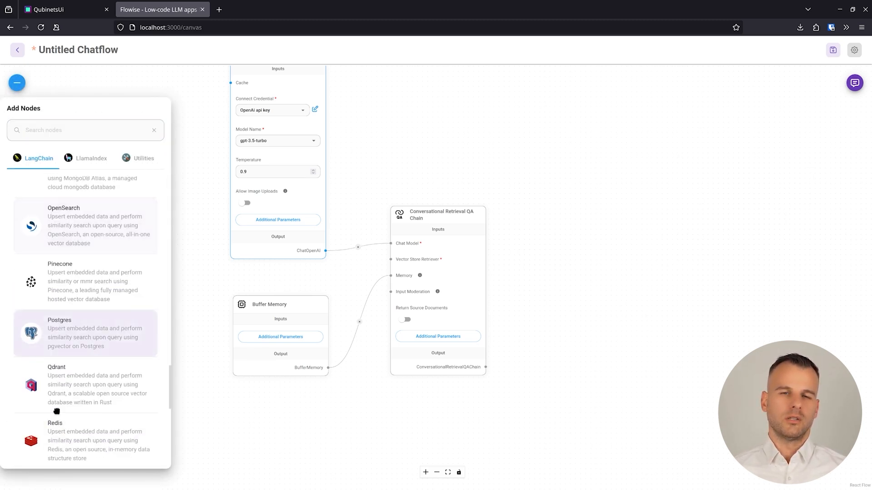
pyautogui.moveTo(76, 222); pyautogui.dragTo(390, 380)
pyautogui.moveTo(345, 358); pyautogui.dragTo(169, 124)
pyautogui.moveTo(78, 183); pyautogui.dragTo(208, 272)
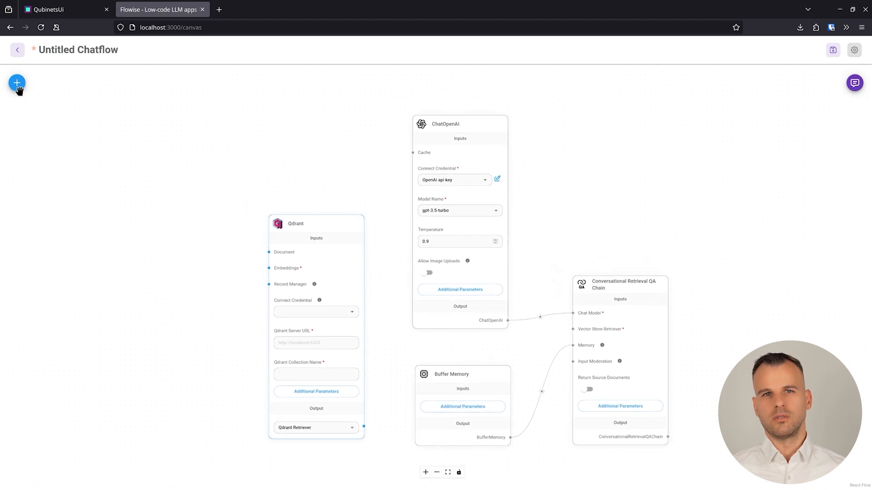
# - Search the nodes for "embe" and add an OpenAI Embeddings node beside Qdrant
pyautogui.click(17, 83)
pyautogui.write('em')
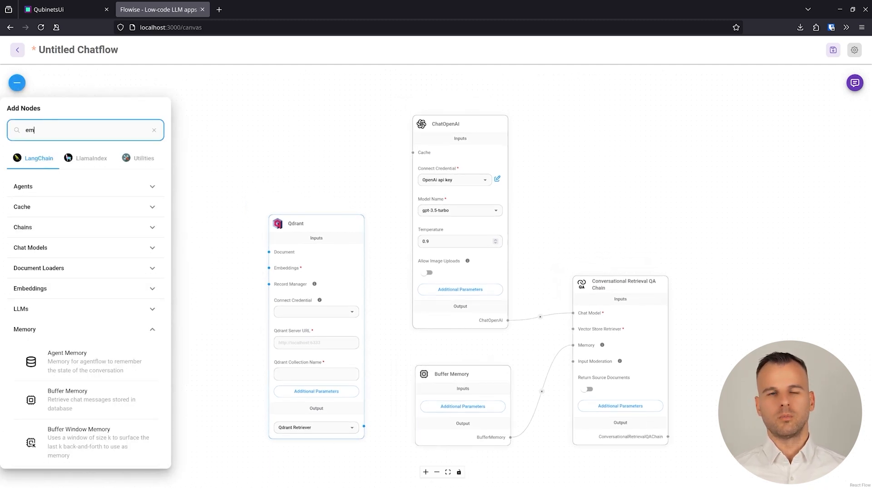
pyautogui.write('be')
pyautogui.scroll(-10, 77, 282)
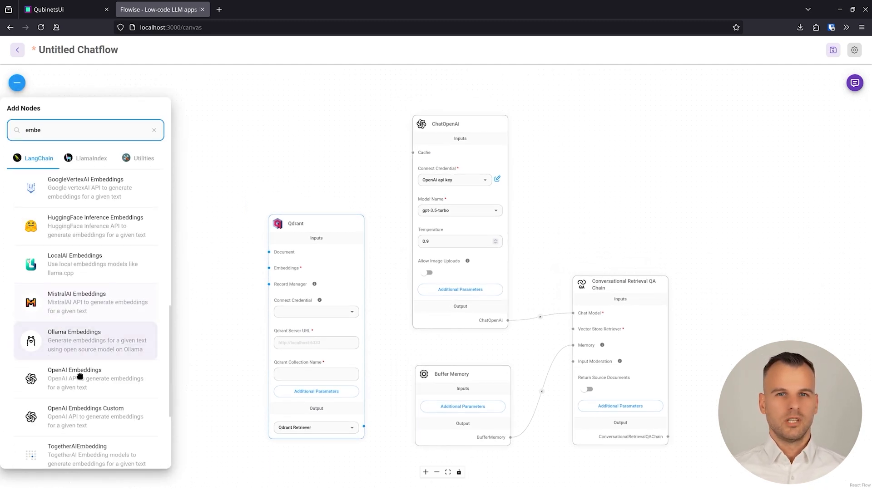
pyautogui.moveTo(79, 377); pyautogui.dragTo(205, 187)
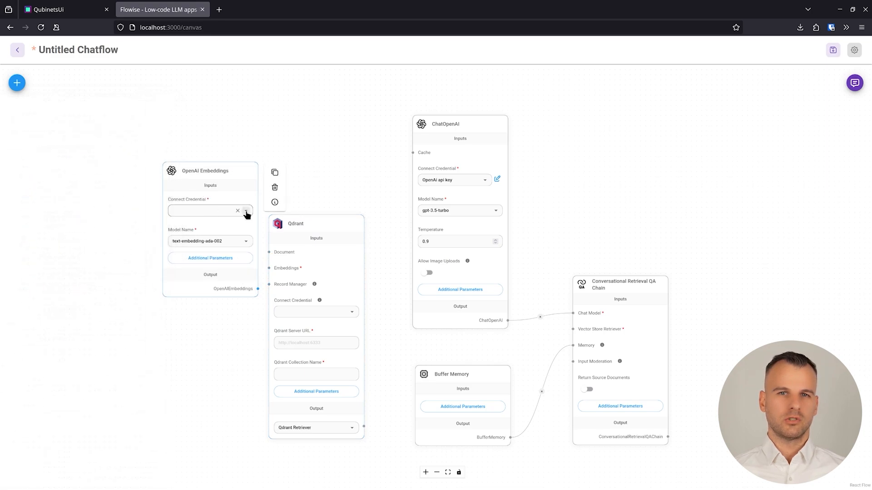
# - Assign the "OpenAi api key" credential to OpenAI Embeddings and connect the node to Qdrant's Embeddings input
pyautogui.click(246, 211)
pyautogui.click(210, 227)
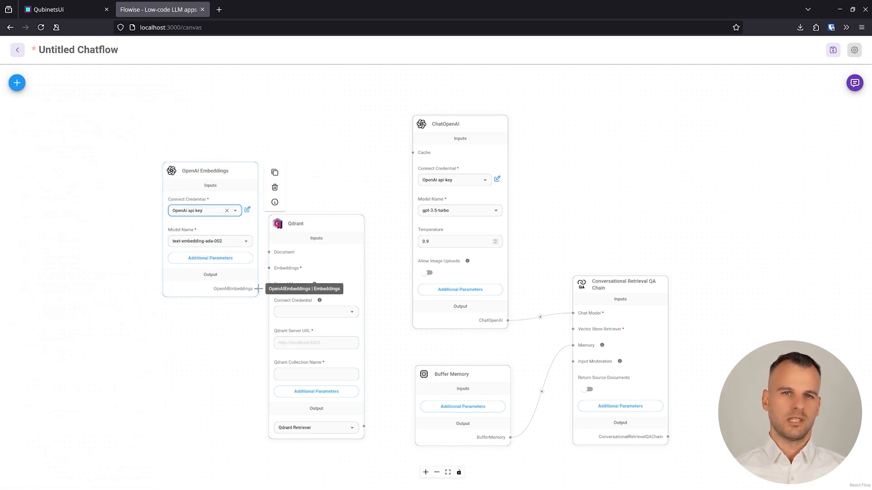
pyautogui.moveTo(258, 288); pyautogui.dragTo(269, 268)
# - Connect Qdrant Retriever to the QA chain's Vector Store Retriever input and reposition OpenAI Embeddings to the lower left of Qdrant
pyautogui.moveTo(204, 166); pyautogui.dragTo(148, 147)
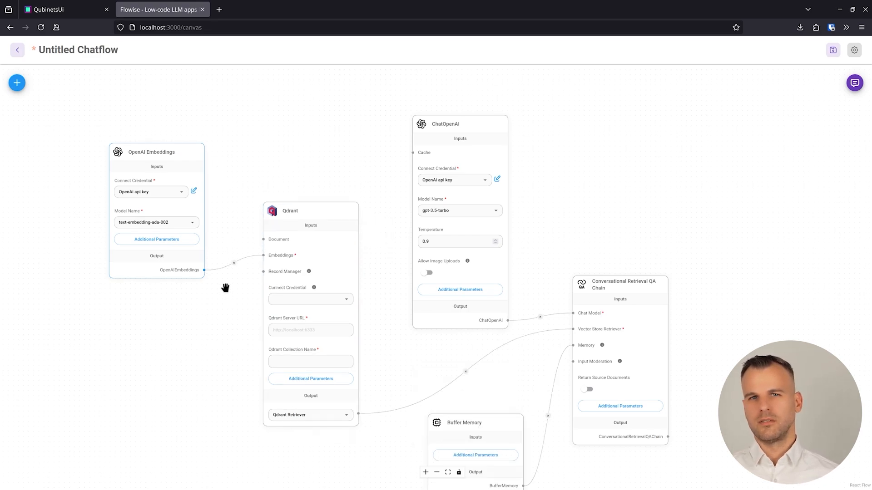
pyautogui.moveTo(225, 288); pyautogui.dragTo(272, 321)
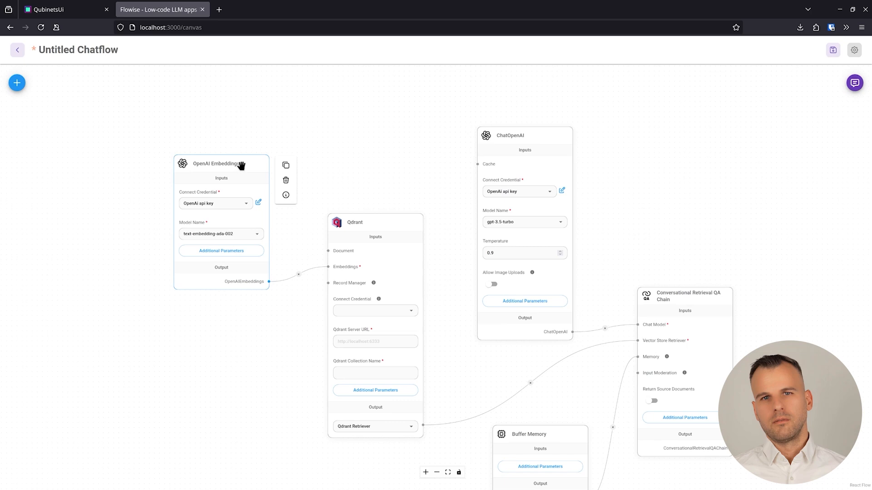
pyautogui.moveTo(244, 165); pyautogui.dragTo(232, 273)
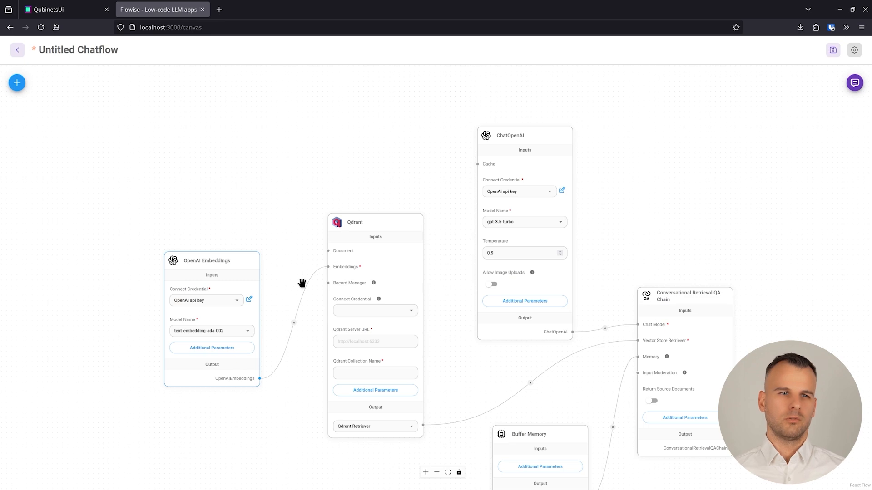
# - Create a new Qdrant API credential named "qdrant" for the Qdrant node
pyautogui.scroll(2, 317, 317)
pyautogui.moveTo(317, 333); pyautogui.dragTo(255, 251)
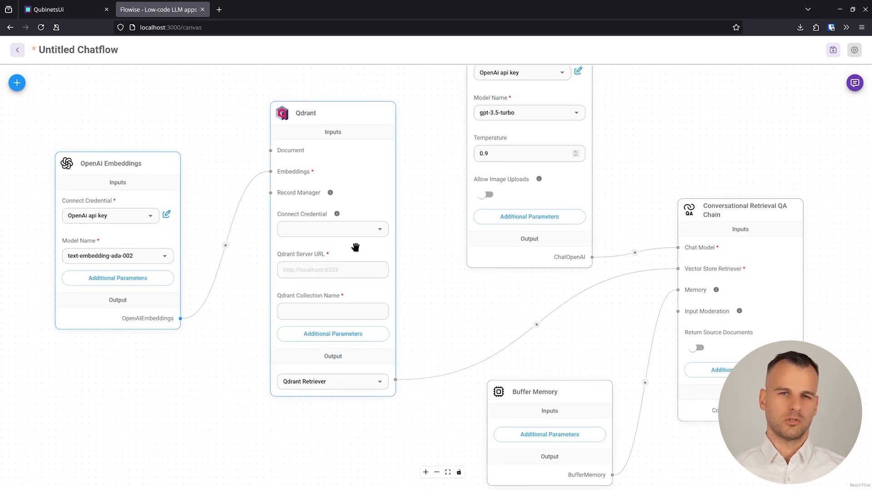
pyautogui.click(347, 231)
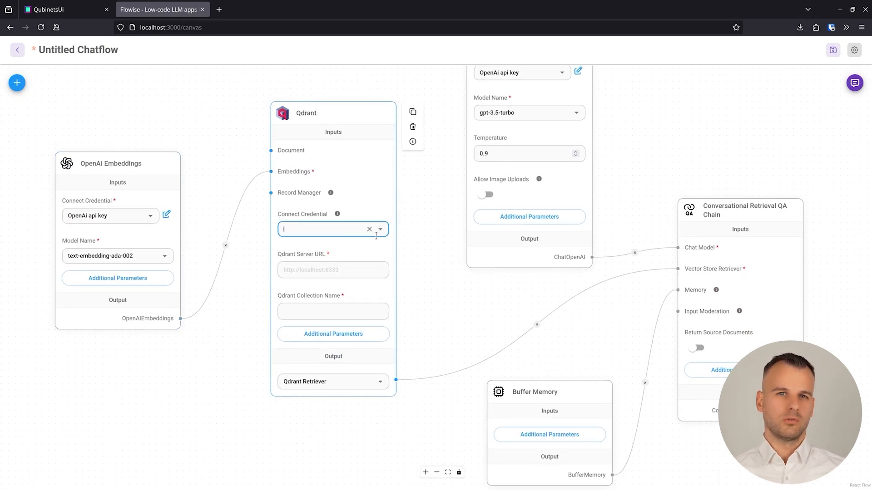
pyautogui.click(380, 229)
pyautogui.click(344, 271)
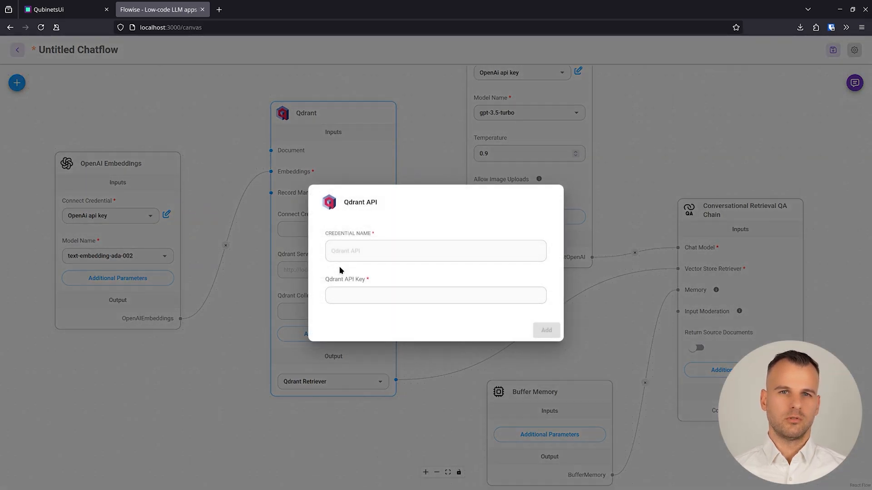
pyautogui.click(341, 251)
pyautogui.write('q')
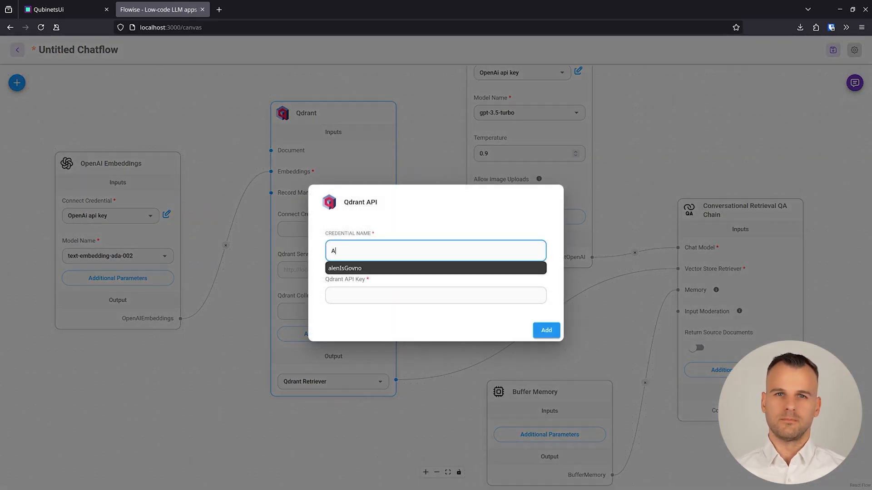
pyautogui.press('BackSpace')
pyautogui.write('qdrant')
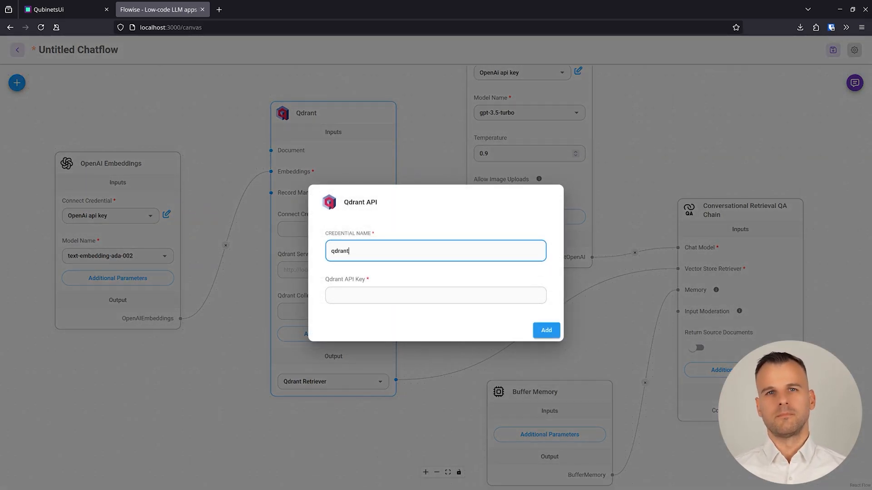
pyautogui.click(544, 330)
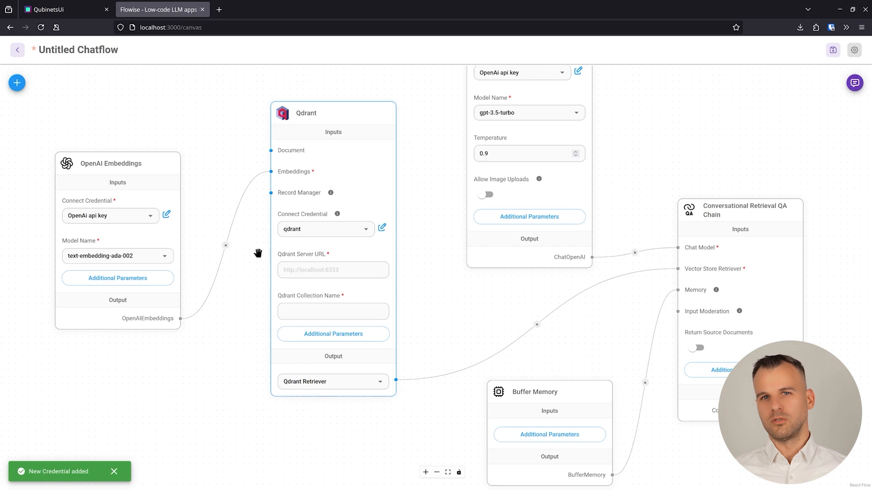
pyautogui.moveTo(258, 253); pyautogui.dragTo(285, 258)
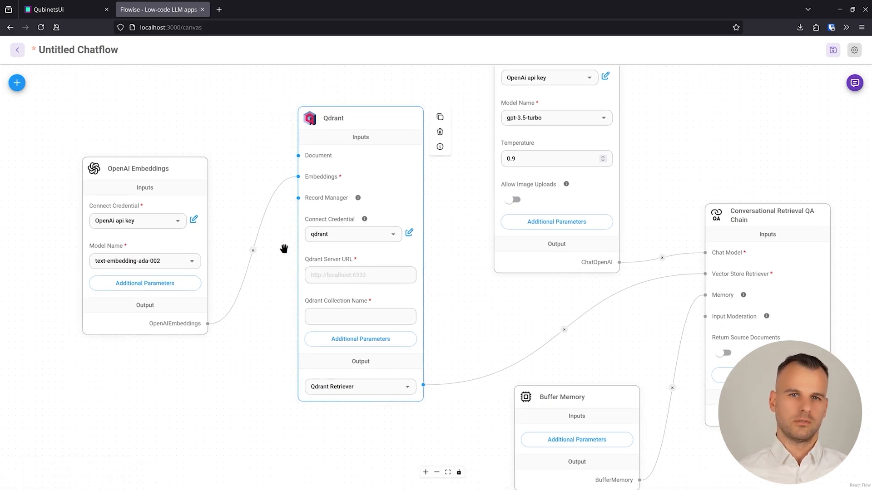
pyautogui.click(67, 15)
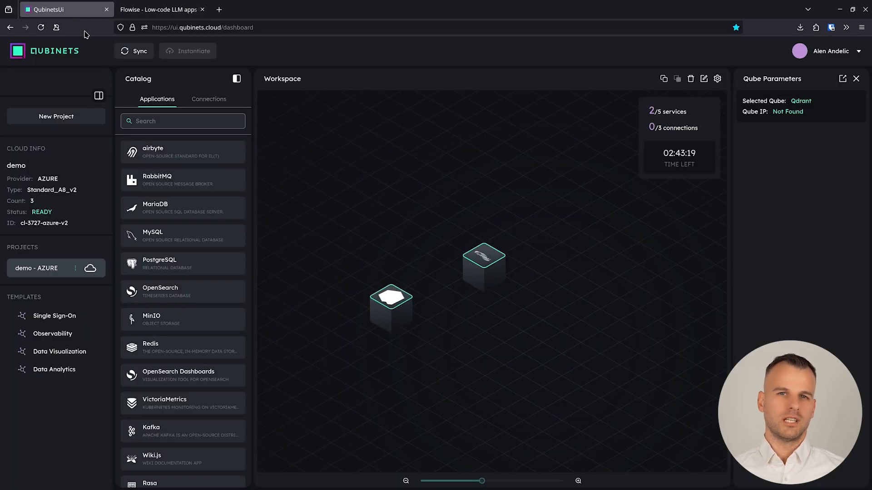
pyautogui.click(411, 285)
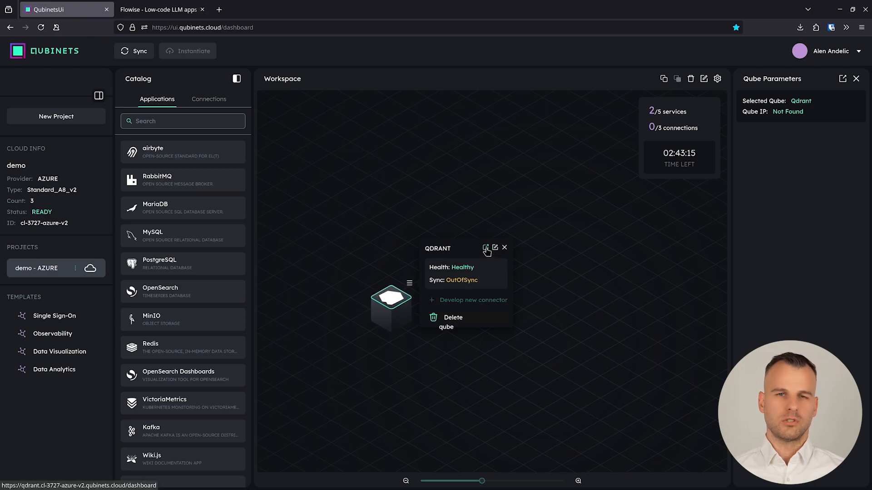
pyautogui.click(486, 248)
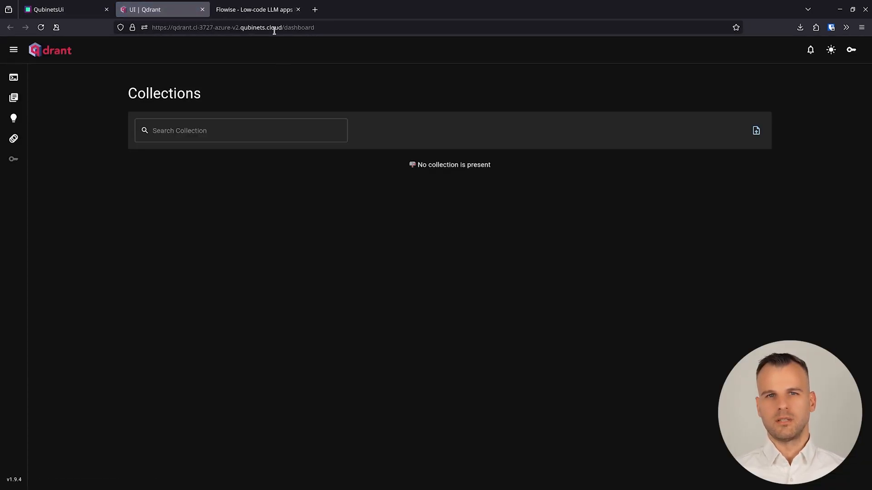
pyautogui.moveTo(280, 28); pyautogui.dragTo(154, 28)
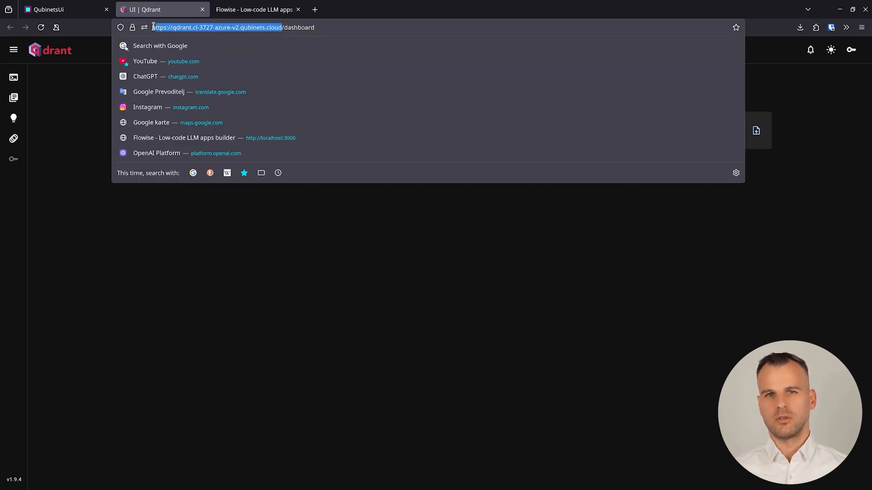
pyautogui.hotkey('ctrl', 'c')
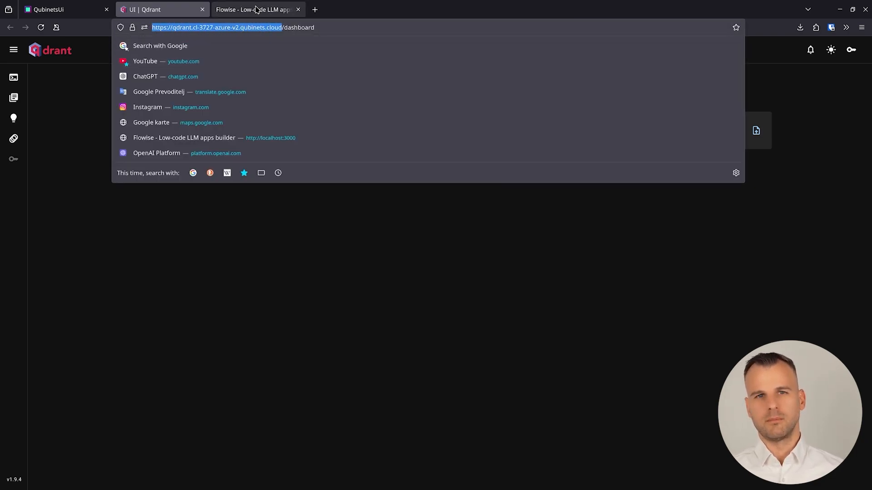
# - Back in Flowise, set the Qdrant node's Server URL to the copied Qdrant address and its Collection Name to "flowise-web-docs"
pyautogui.click(254, 10)
pyautogui.click(330, 277)
pyautogui.hotkey('ctrl', 'v')
pyautogui.click(438, 291)
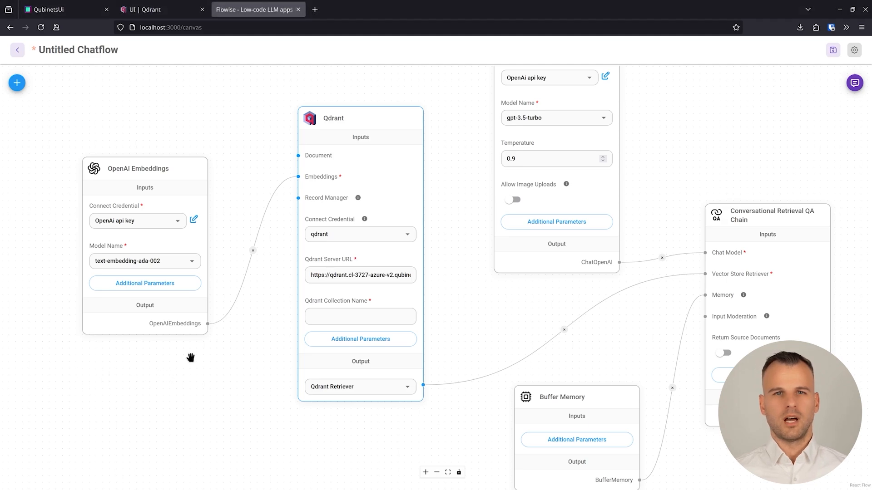
pyautogui.click(350, 317)
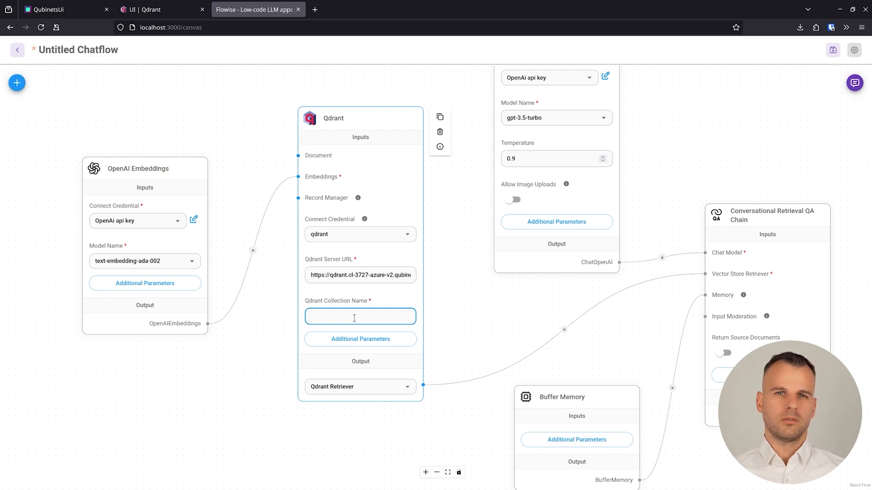
pyautogui.hotkey('ctrl', 'v')
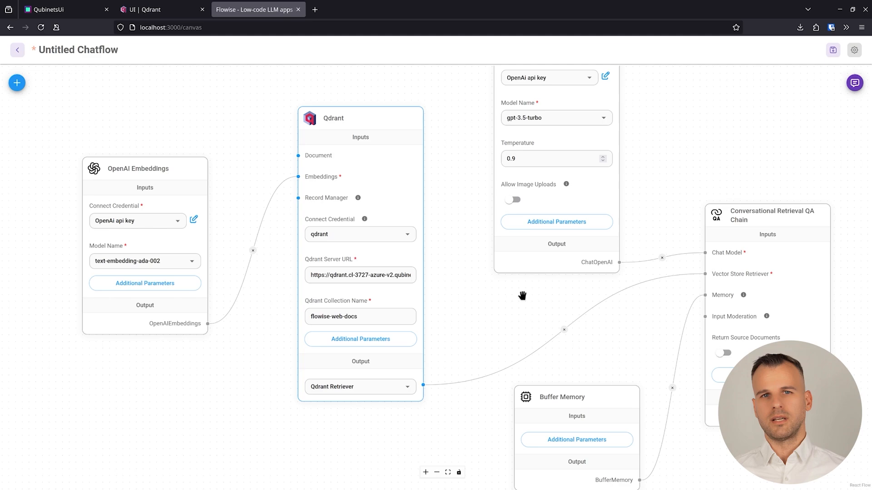
# - Add a Cheerio Web Scraper node from the Document Loaders category above the OpenAI Embeddings node
pyautogui.moveTo(496, 292); pyautogui.dragTo(446, 340)
pyautogui.scroll(-3, 440, 277)
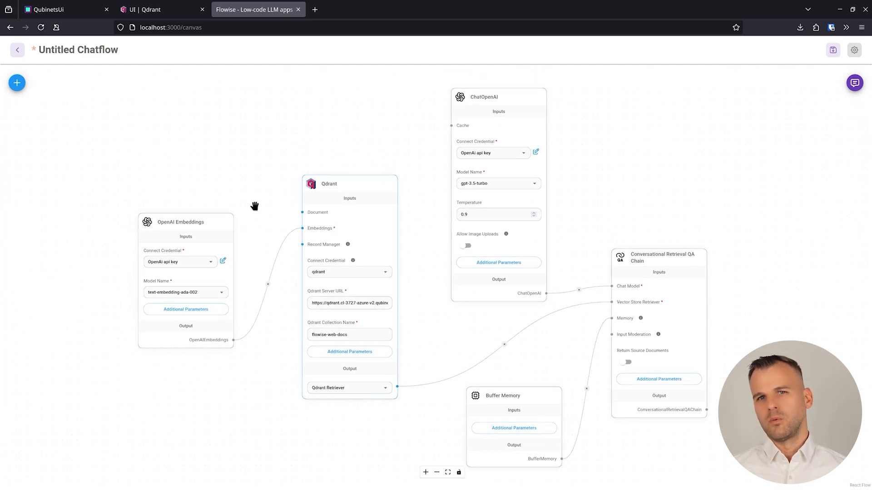
pyautogui.moveTo(254, 207); pyautogui.dragTo(297, 235)
pyautogui.scroll(3, 303, 225)
pyautogui.scroll(-3, 305, 182)
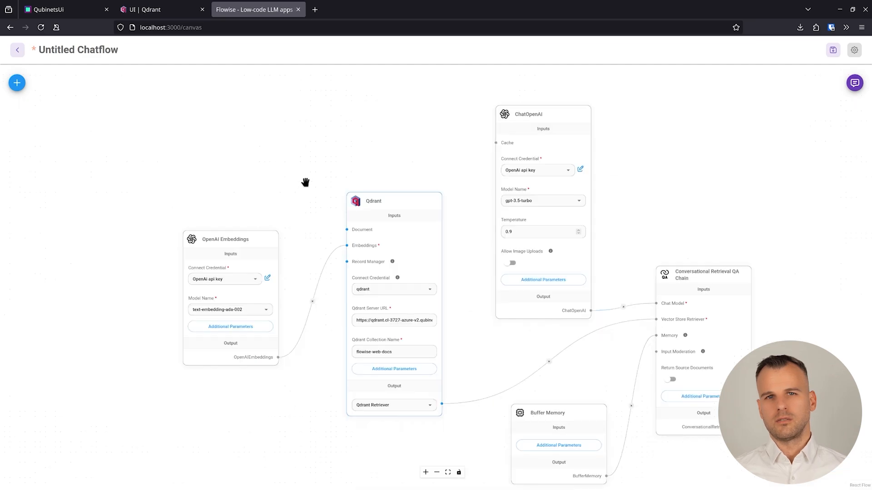
pyautogui.moveTo(305, 182); pyautogui.dragTo(335, 220)
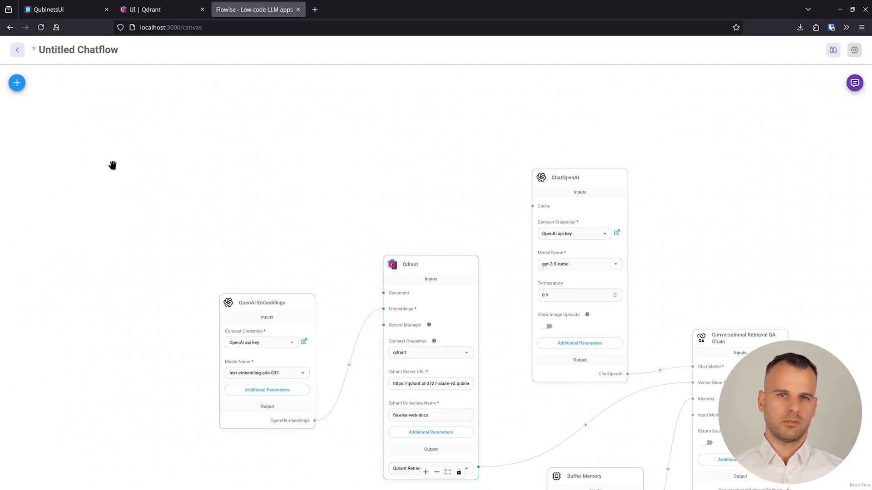
pyautogui.click(17, 83)
pyautogui.scroll(-5, 73, 282)
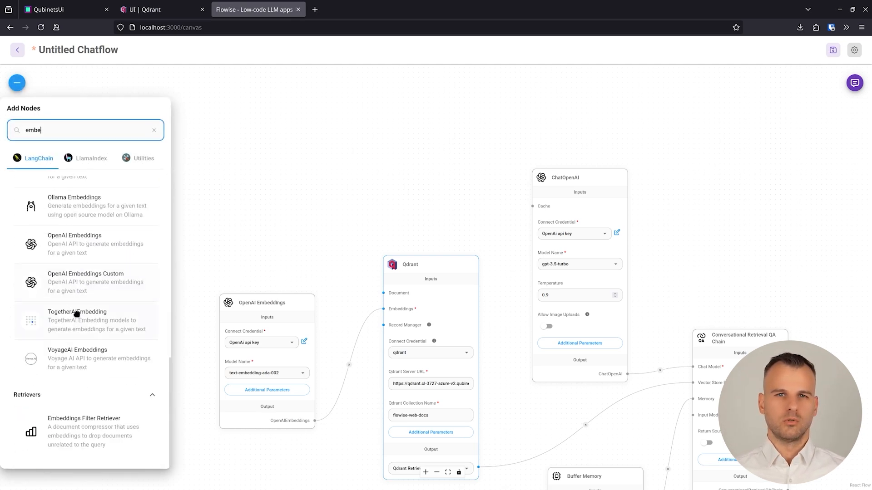
pyautogui.click(154, 130)
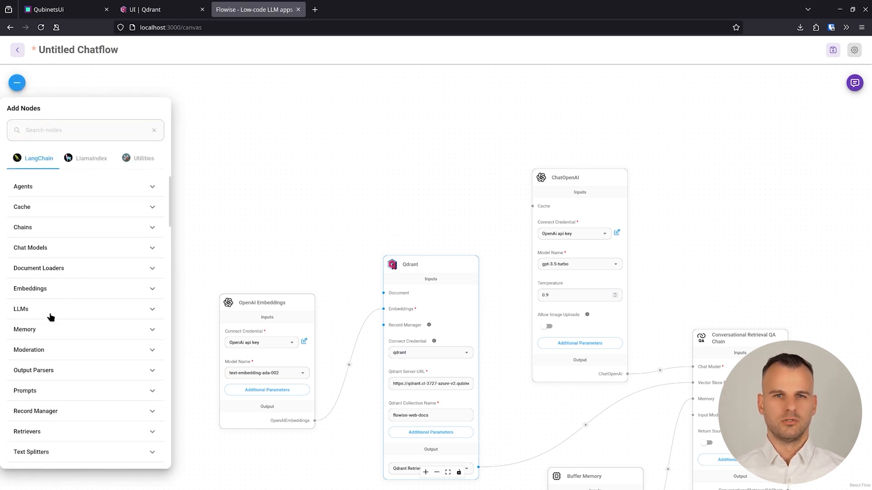
pyautogui.click(48, 272)
pyautogui.scroll(-4, 47, 276)
pyautogui.moveTo(63, 234); pyautogui.dragTo(285, 124)
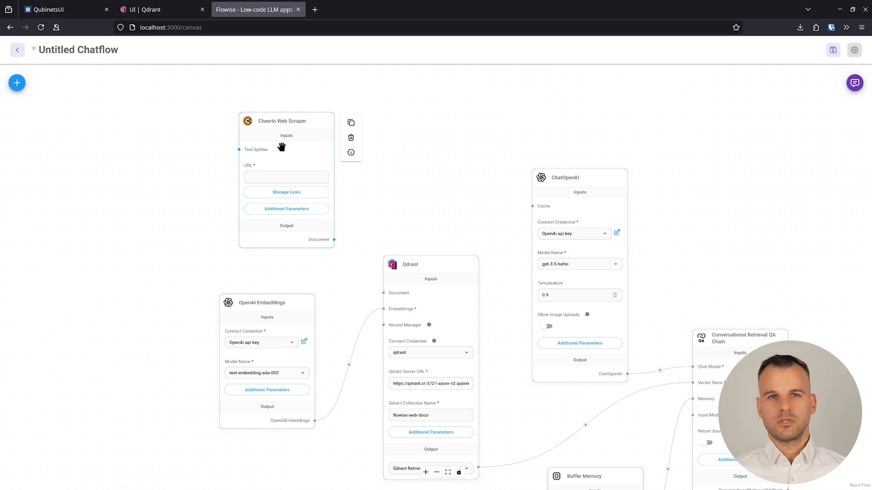
# - Search the nodes for "text", add an HtmlToMarkdown Text Splitter beside Cheerio Web Scraper and connect it to the scraper's Text Splitter input
pyautogui.scroll(3, 282, 142)
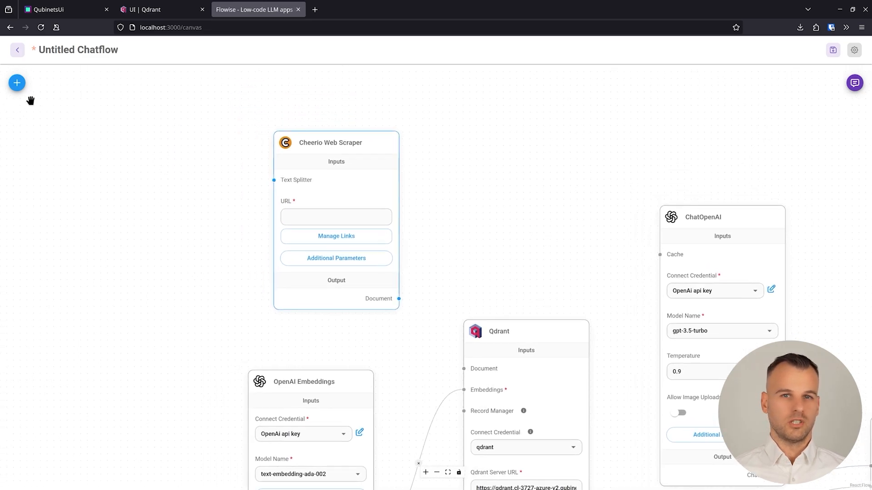
pyautogui.click(17, 82)
pyautogui.write('t')
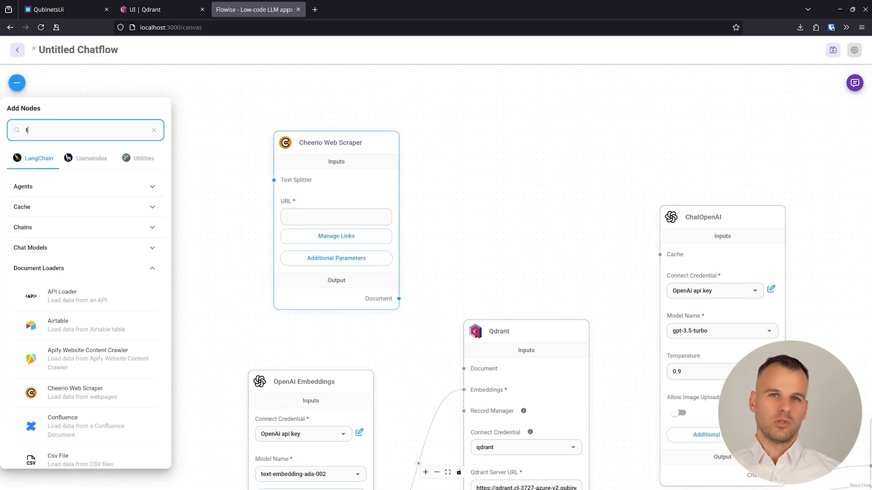
pyautogui.write('ext')
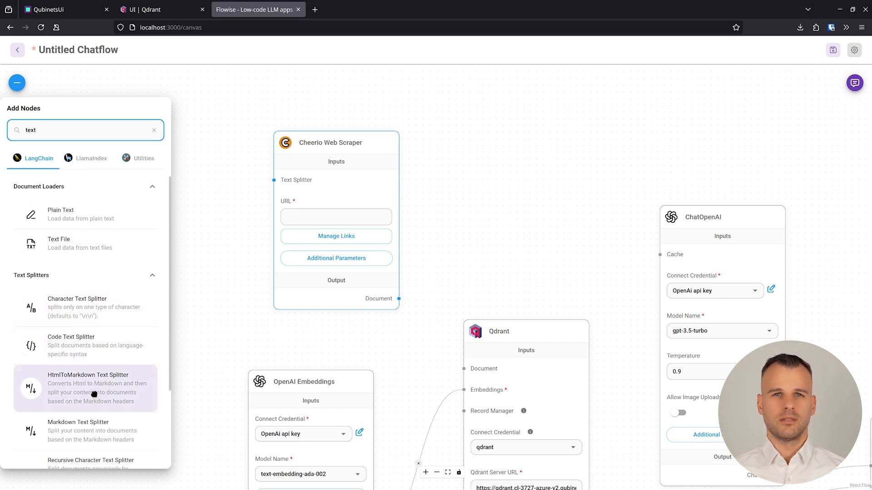
pyautogui.moveTo(94, 394); pyautogui.dragTo(150, 151)
pyautogui.moveTo(225, 291); pyautogui.dragTo(273, 180)
pyautogui.moveTo(112, 207); pyautogui.dragTo(87, 210)
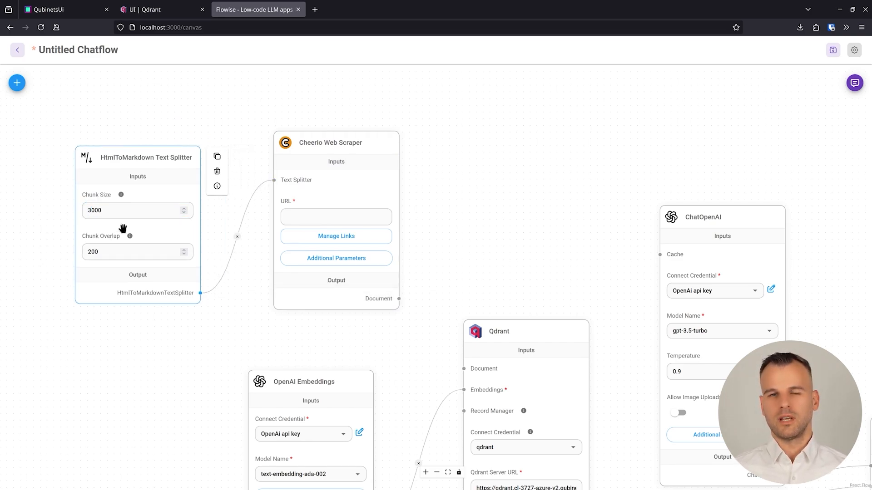
pyautogui.click(114, 252)
pyautogui.moveTo(247, 287); pyautogui.dragTo(188, 285)
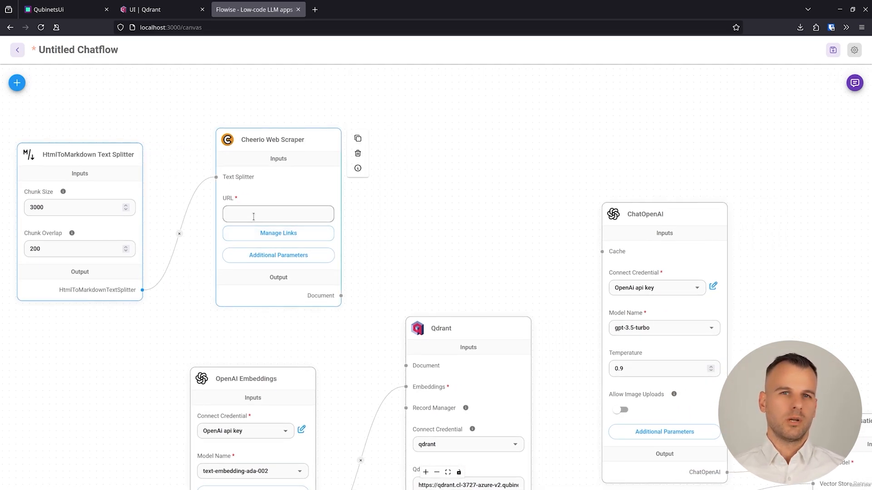
pyautogui.click(161, 328)
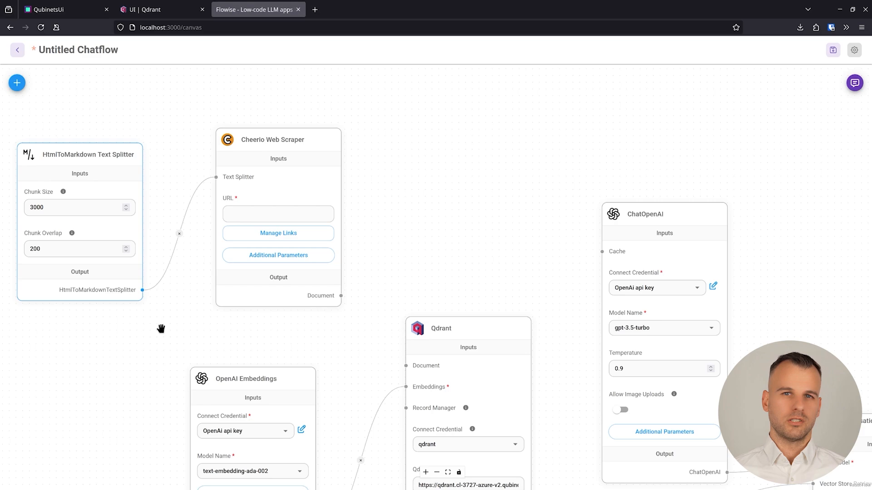
pyautogui.click(278, 233)
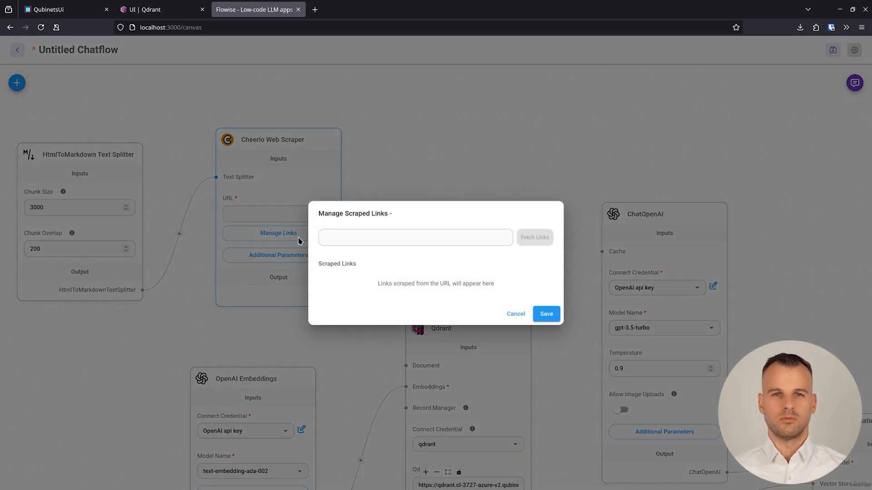
pyautogui.hotkey('ctrl', 'v')
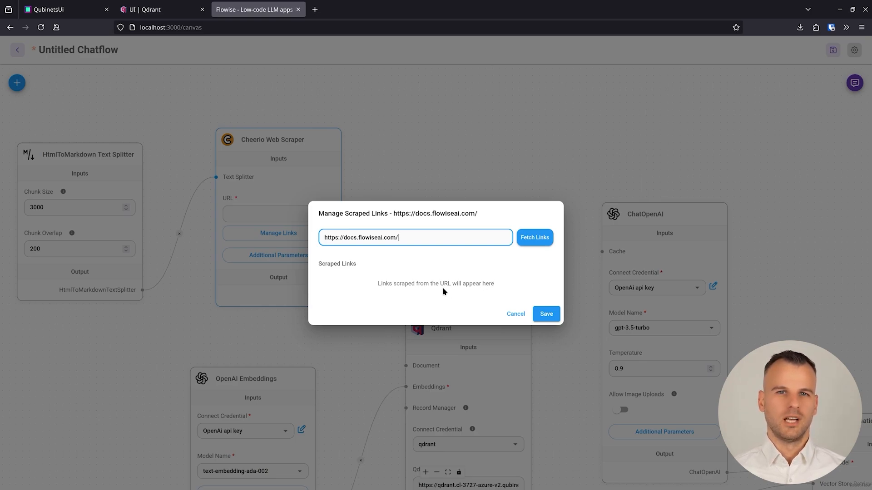
pyautogui.click(529, 246)
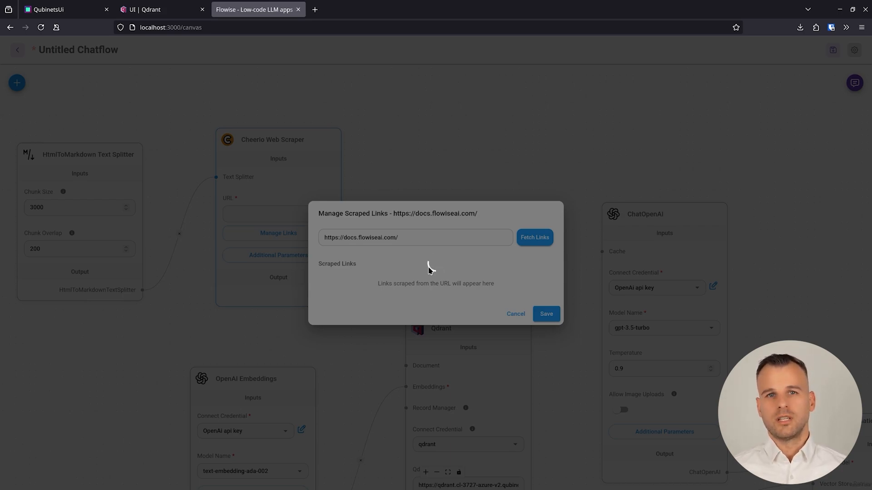
pyautogui.scroll(-2, 429, 268)
pyautogui.scroll(2, 428, 269)
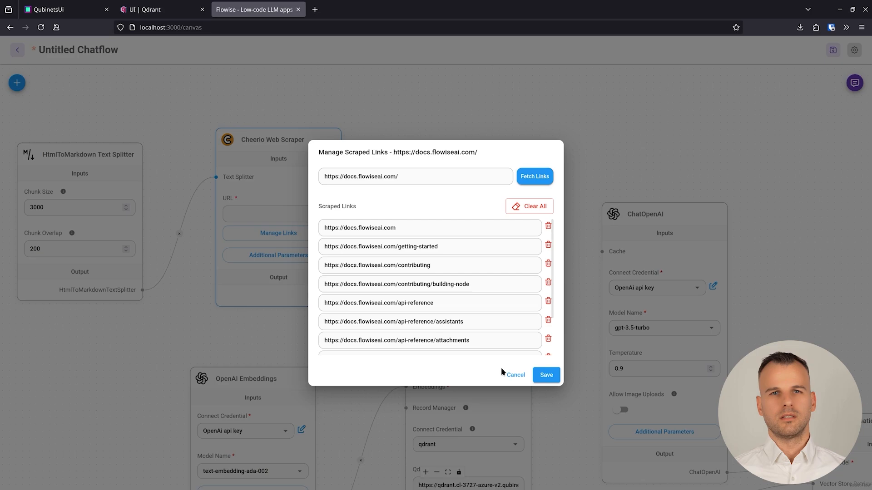
pyautogui.click(545, 375)
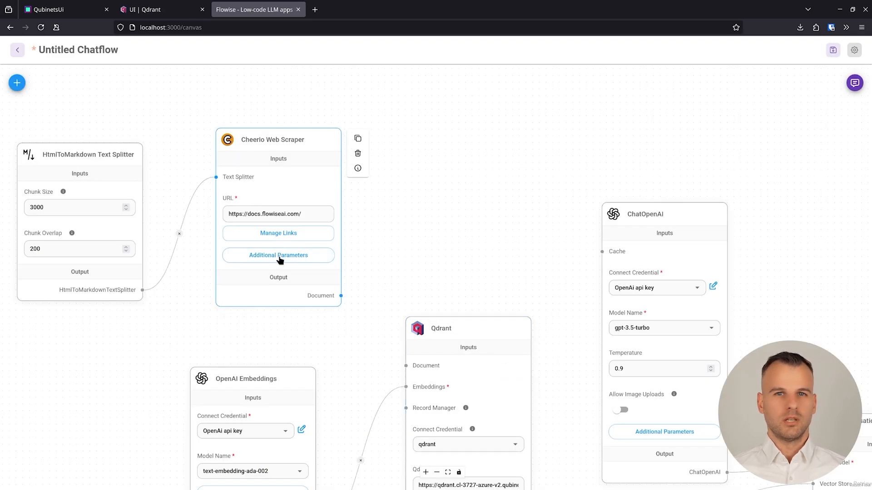
# - Review the Cheerio Web Scraper's additional parameters and its list of scraped links
pyautogui.click(278, 257)
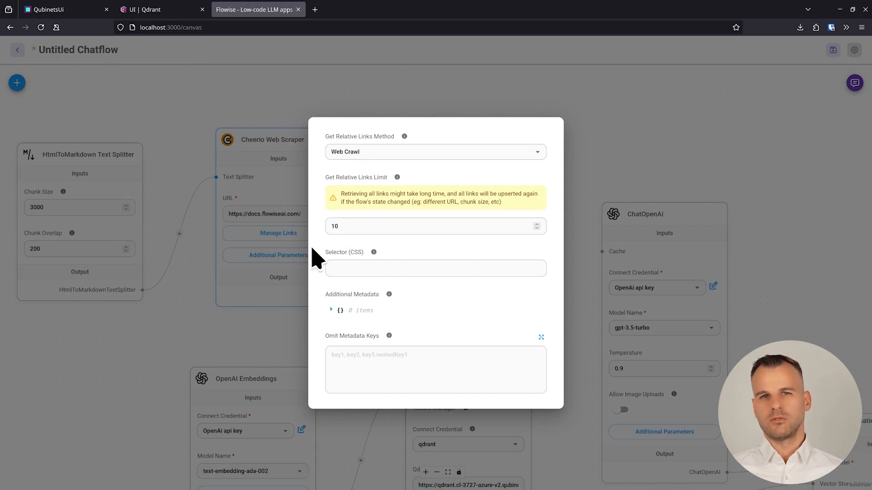
pyautogui.click(244, 303)
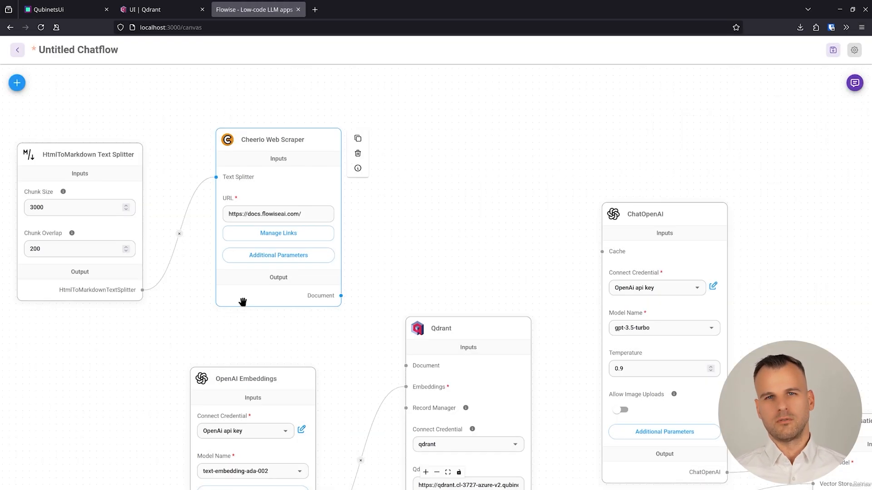
pyautogui.click(279, 238)
pyautogui.click(545, 375)
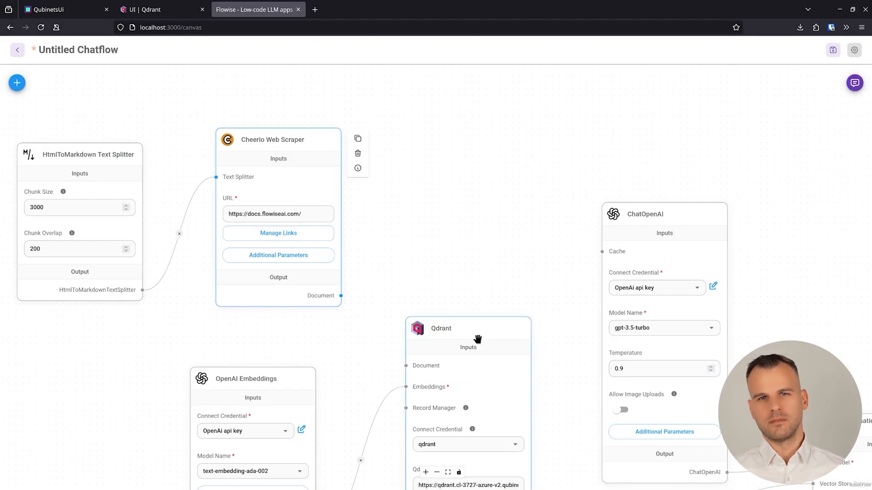
# - Connect the Cheerio Web Scraper's Document output to the Qdrant node's Document input
pyautogui.moveTo(430, 275); pyautogui.dragTo(413, 220)
pyautogui.scroll(-3, 413, 213)
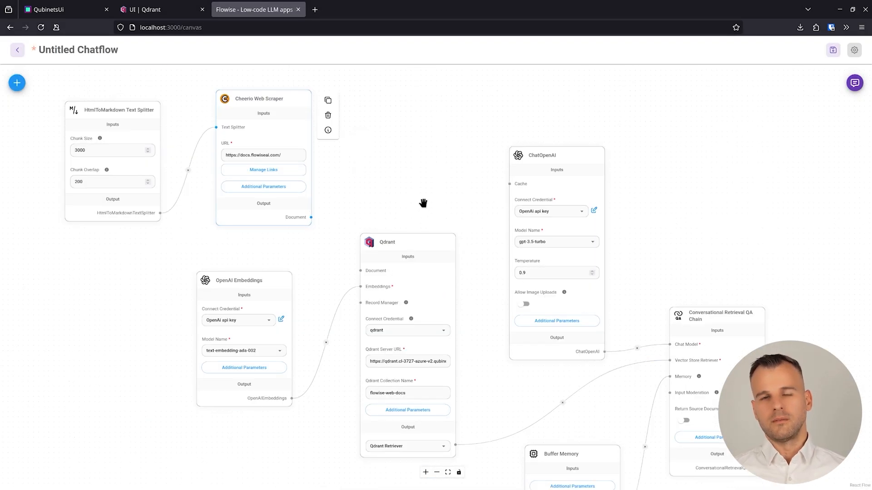
pyautogui.moveTo(311, 217); pyautogui.dragTo(360, 272)
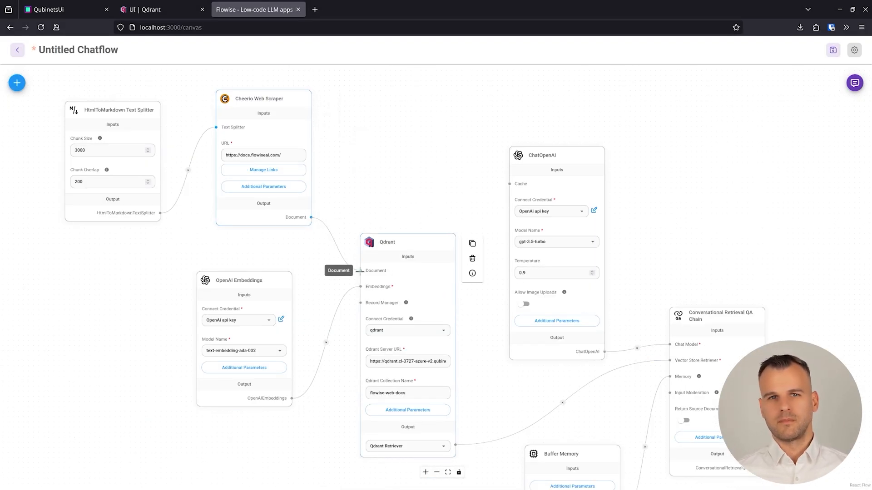
# - Save the chatflow as "FlowiseAI Docs" and upsert the scraped documents into the Qdrant vector store
pyautogui.scroll(-2, 253, 154)
pyautogui.hotkey('ctrl', 's')
pyautogui.write('FlowiseAI Docs')
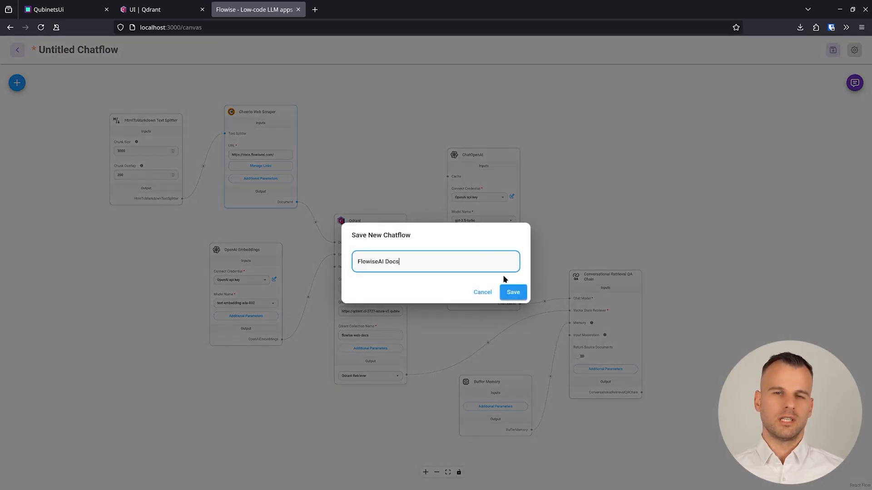
pyautogui.click(514, 293)
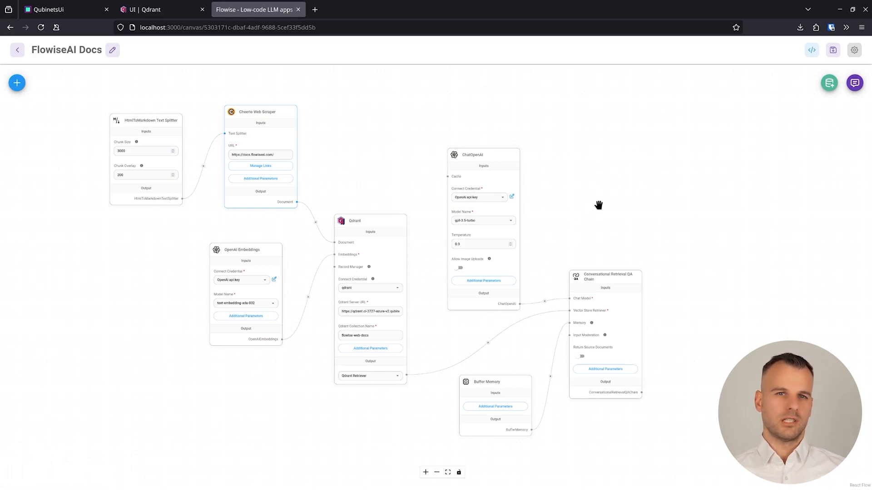
pyautogui.click(828, 86)
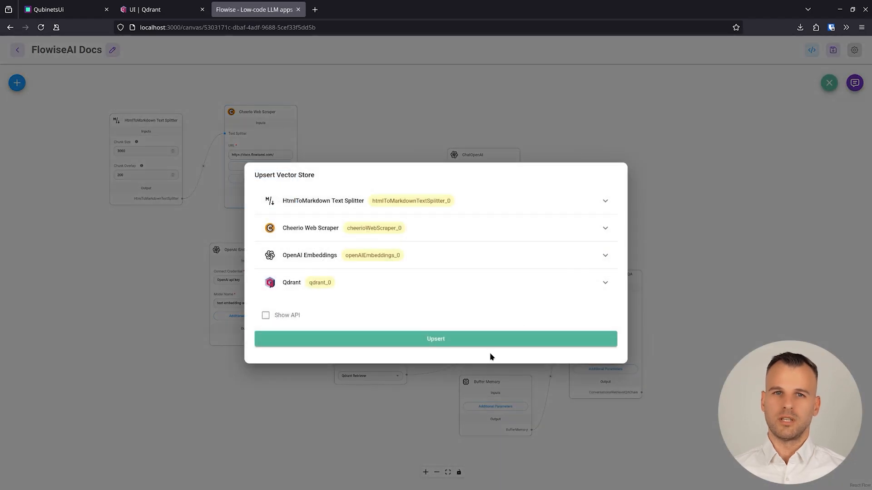
pyautogui.click(433, 342)
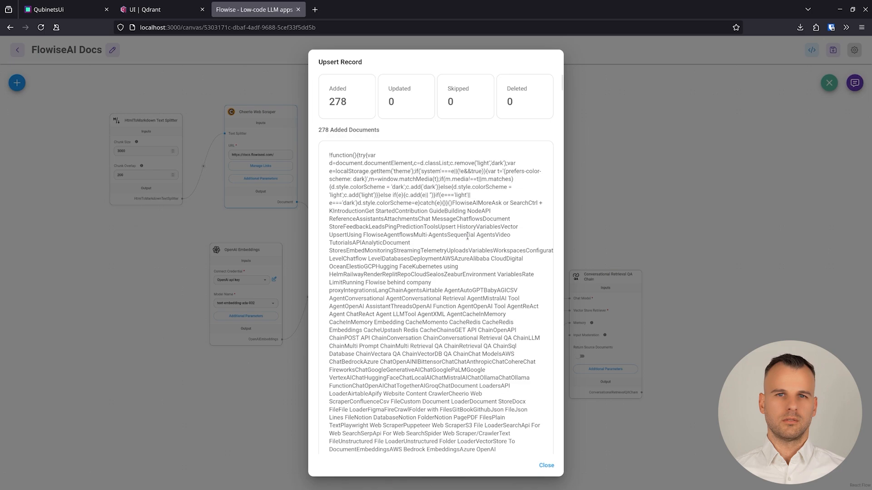
# - Dismiss the upsert record and refresh the Qdrant dashboard to check for the flowise-web-docs collection
pyautogui.click(546, 465)
pyautogui.click(142, 13)
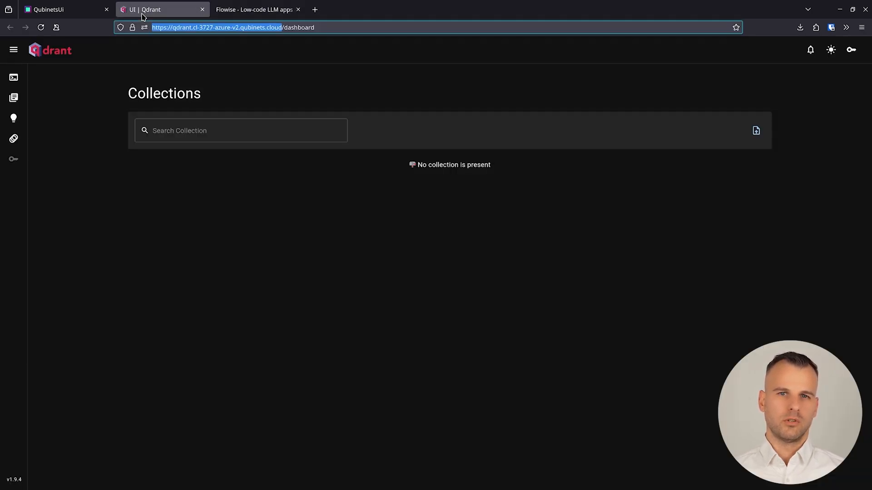
pyautogui.click(41, 29)
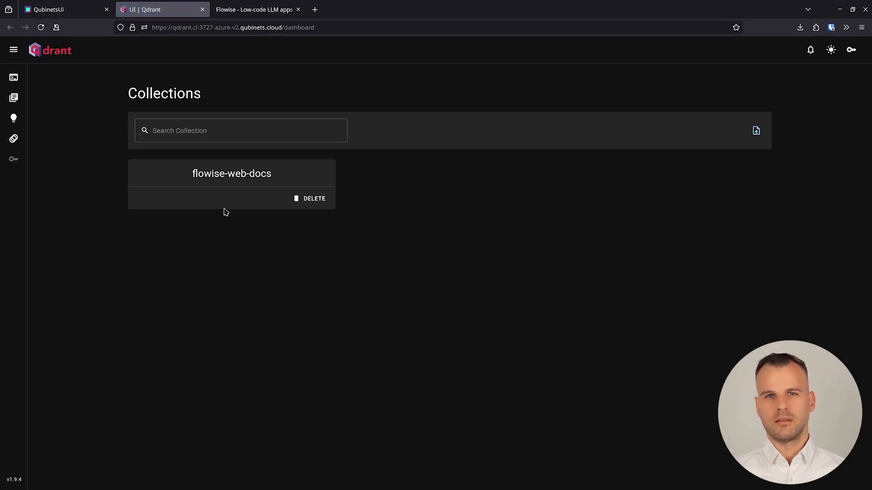
# - Switch back to the Flowise canvas and ask the FlowiseAI Docs chatflow "What is Flowise" in its chat
pyautogui.hotkey('ctrl', 'Tab')
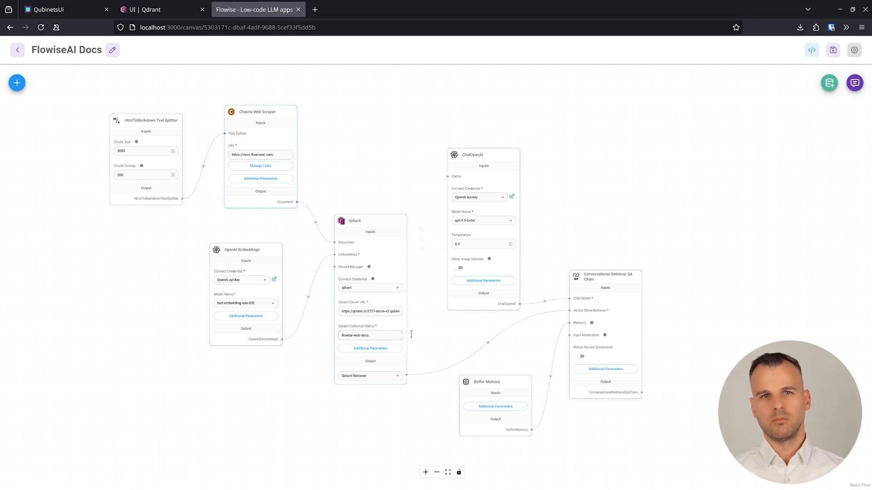
pyautogui.click(855, 82)
pyautogui.write('What i')
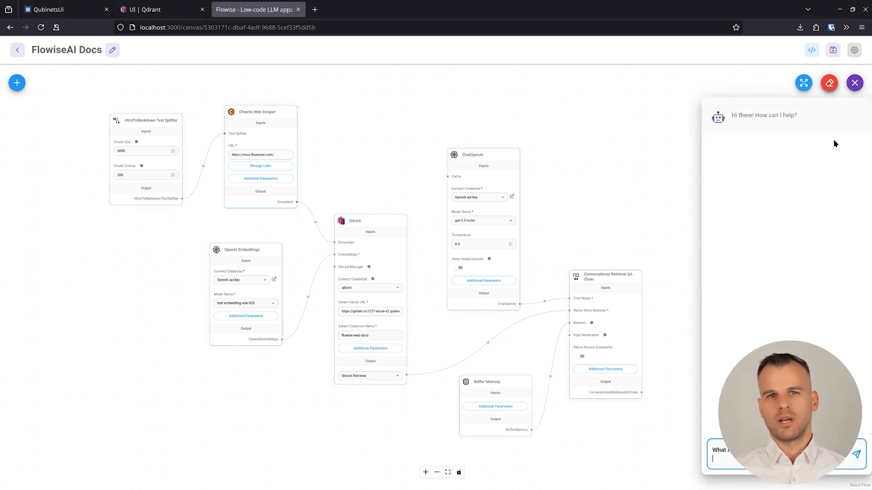
pyautogui.write('s Flowise')
pyautogui.press('Return')
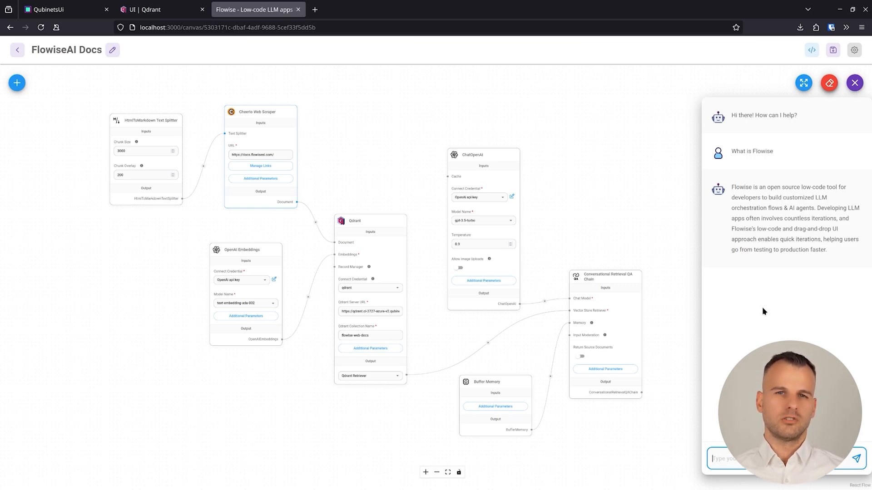
# - View the flowise-web-docs collection and the collections list in Qdrant, and return to the Flowise chatflow
pyautogui.click(139, 14)
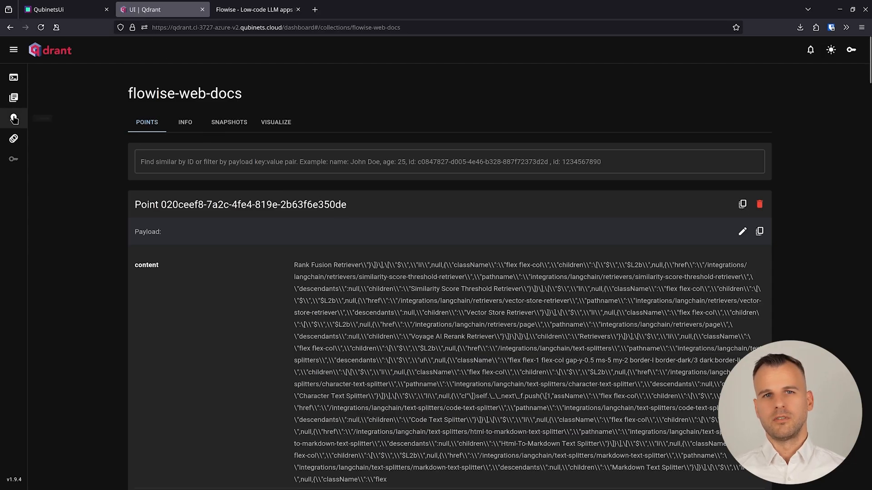
pyautogui.click(13, 97)
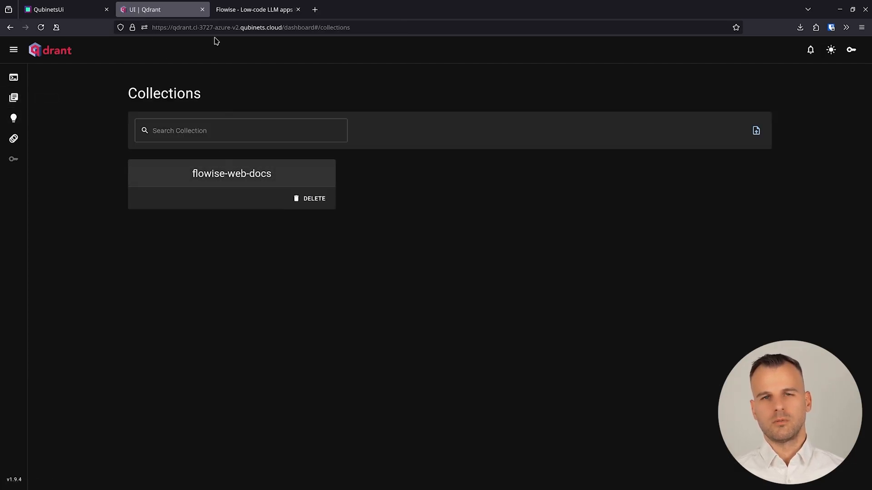
pyautogui.click(228, 12)
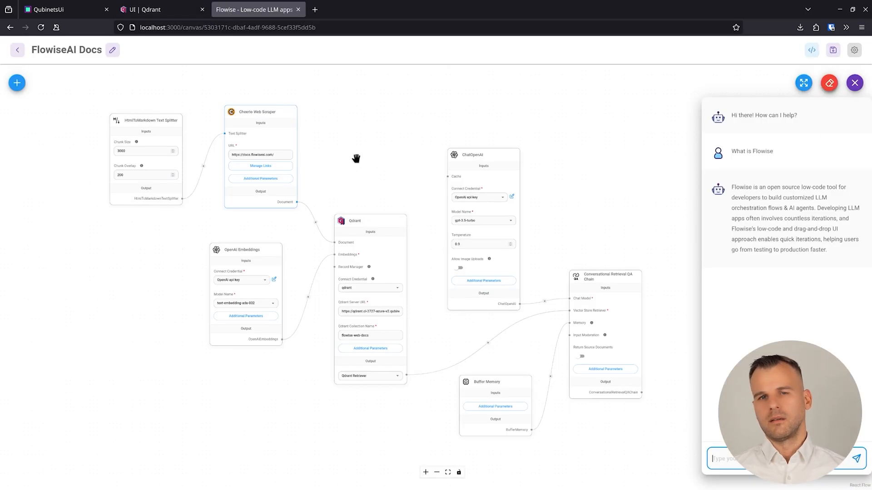